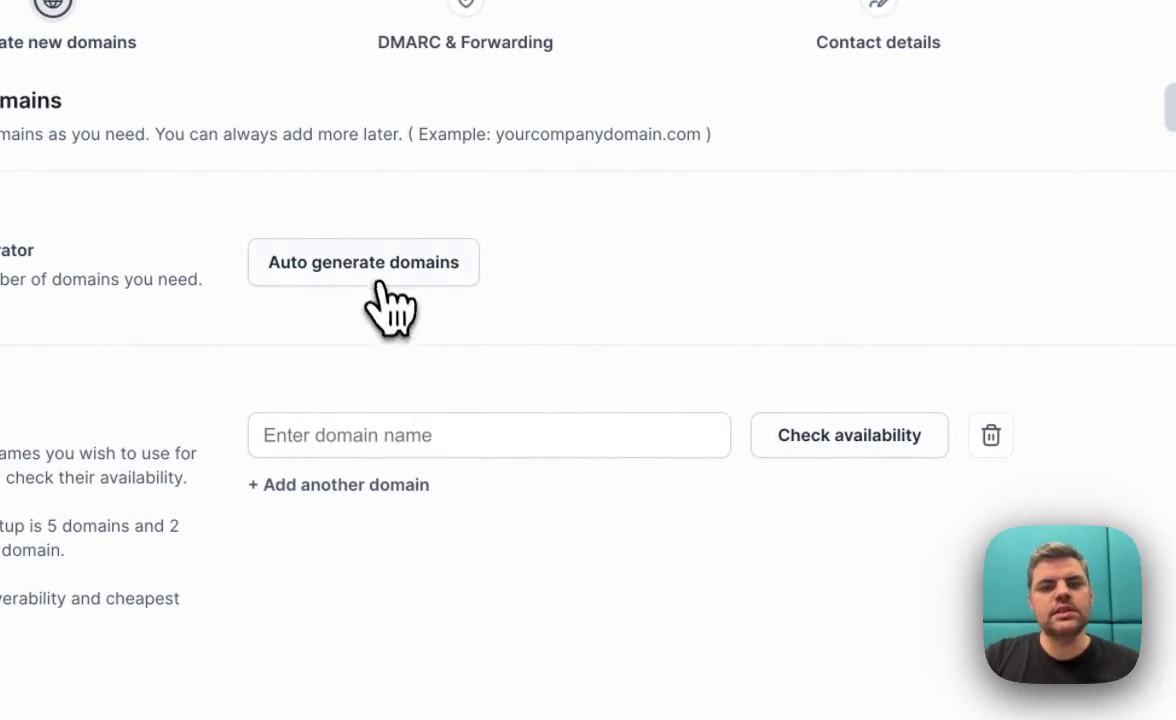
Step: Auto-generate 20 domains from the primary domain mailforgeai.com
click(378, 272)
click(361, 455)
key(BackSpace)
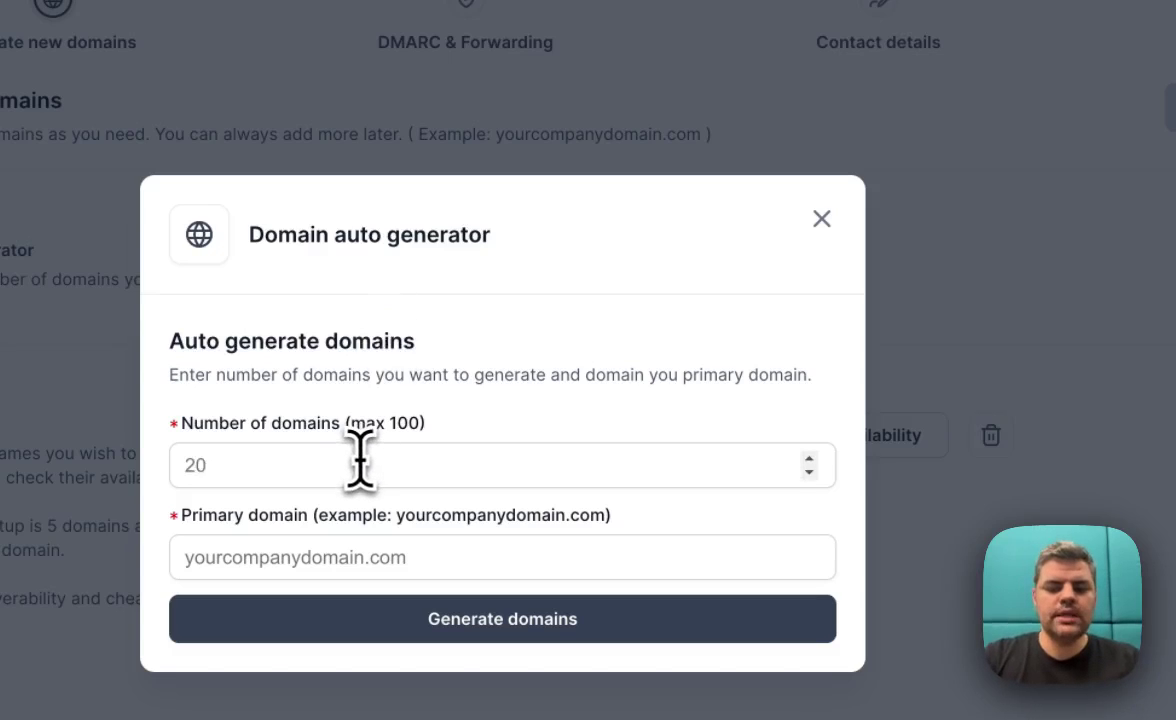
click(336, 557)
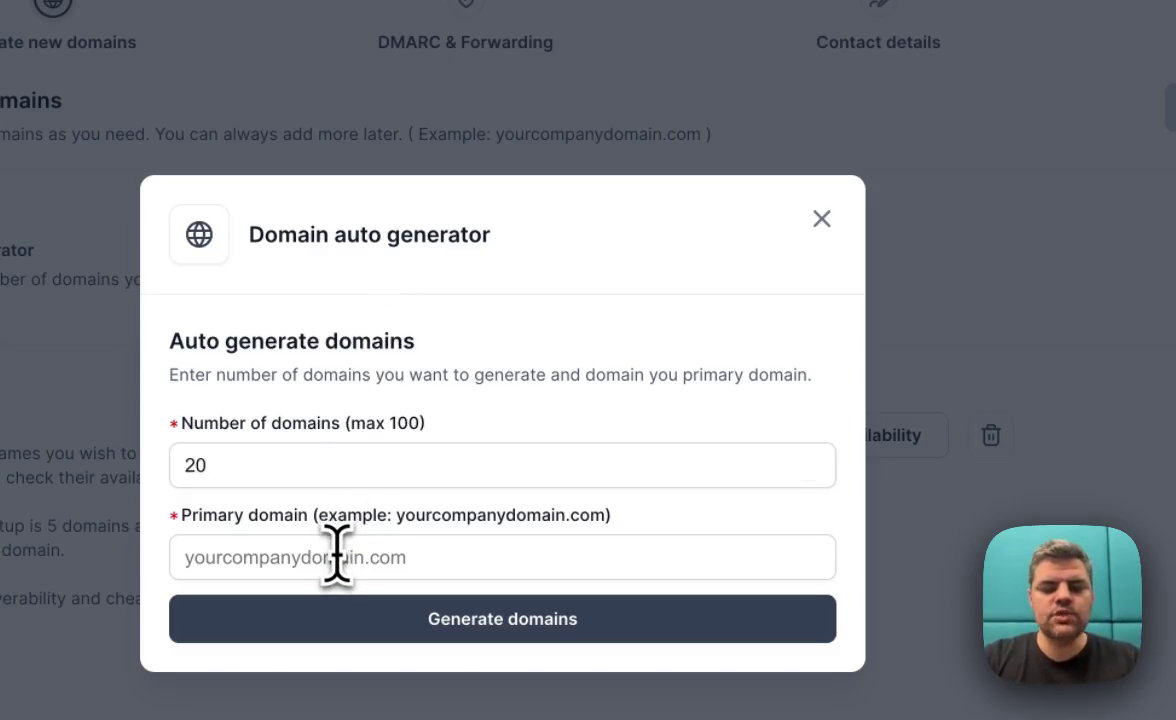
text(mailforgeai.com)
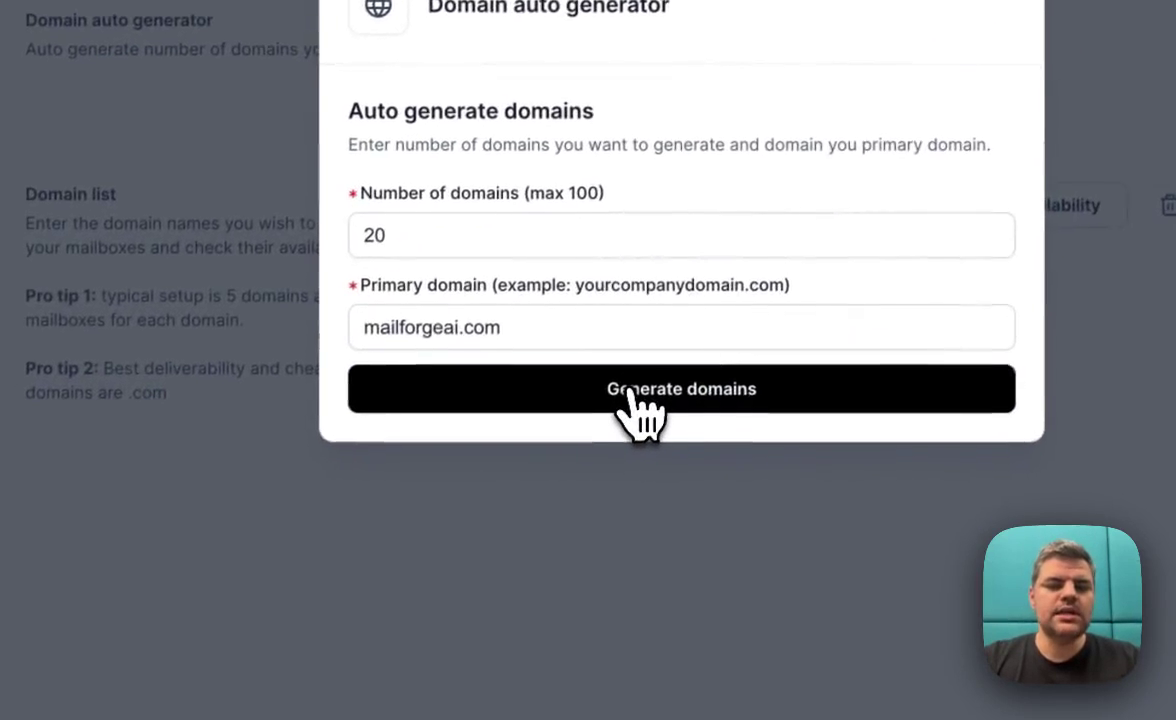
click(636, 385)
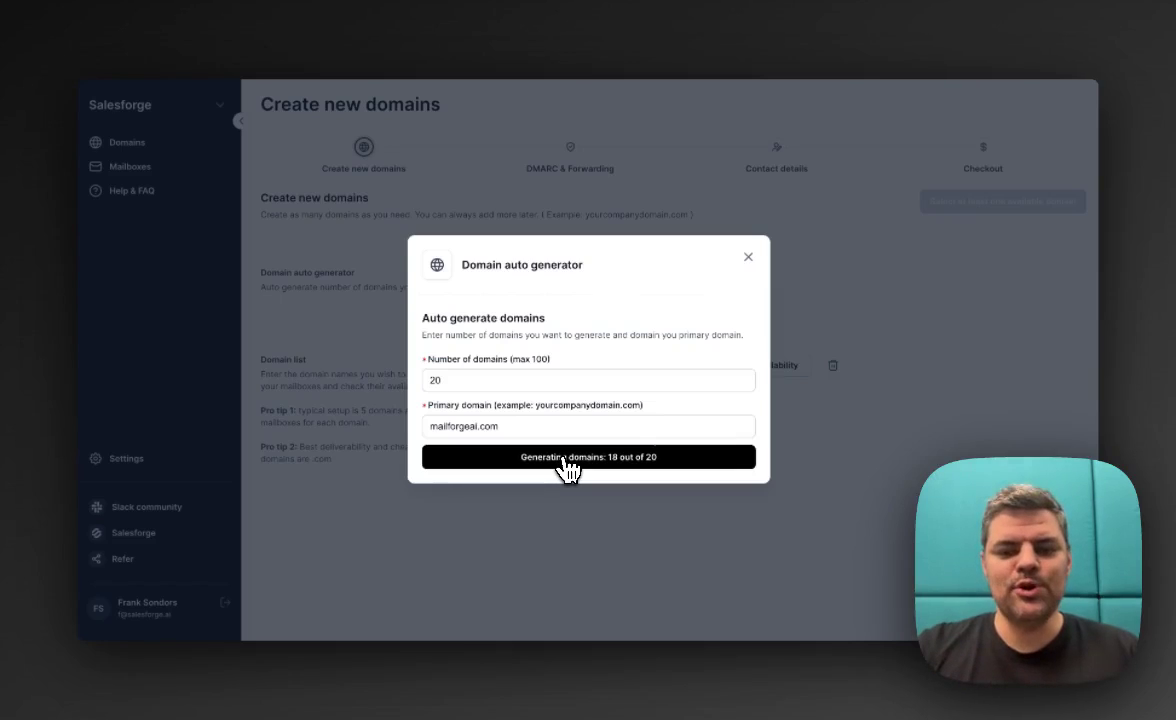
Step: Skip past DMARC & Forwarding and fill the contact details from the saved company address
scroll(566, 468, down, 4)
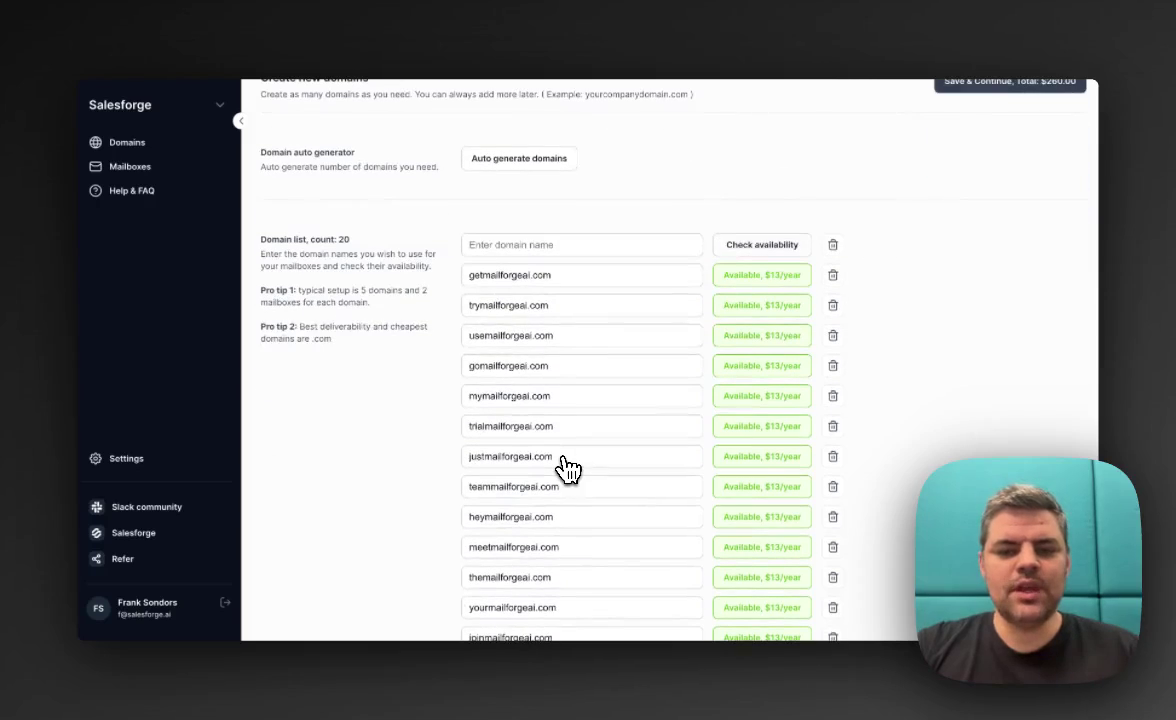
scroll(566, 468, down, 4)
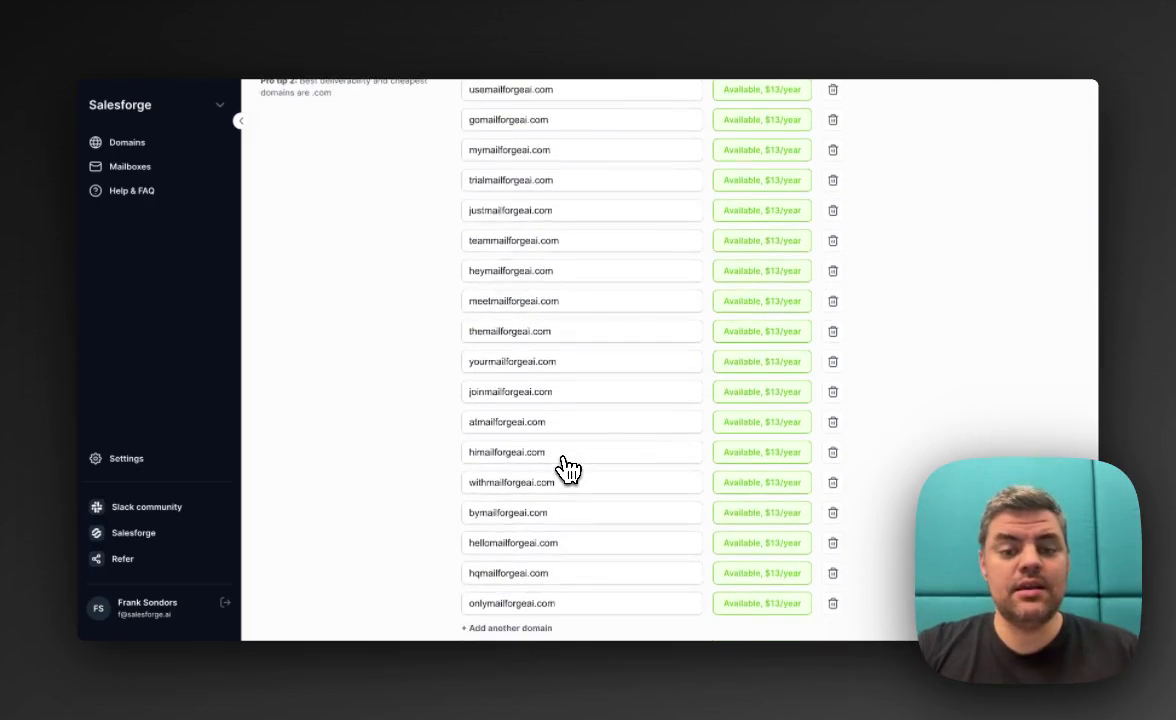
scroll(566, 468, up, 6)
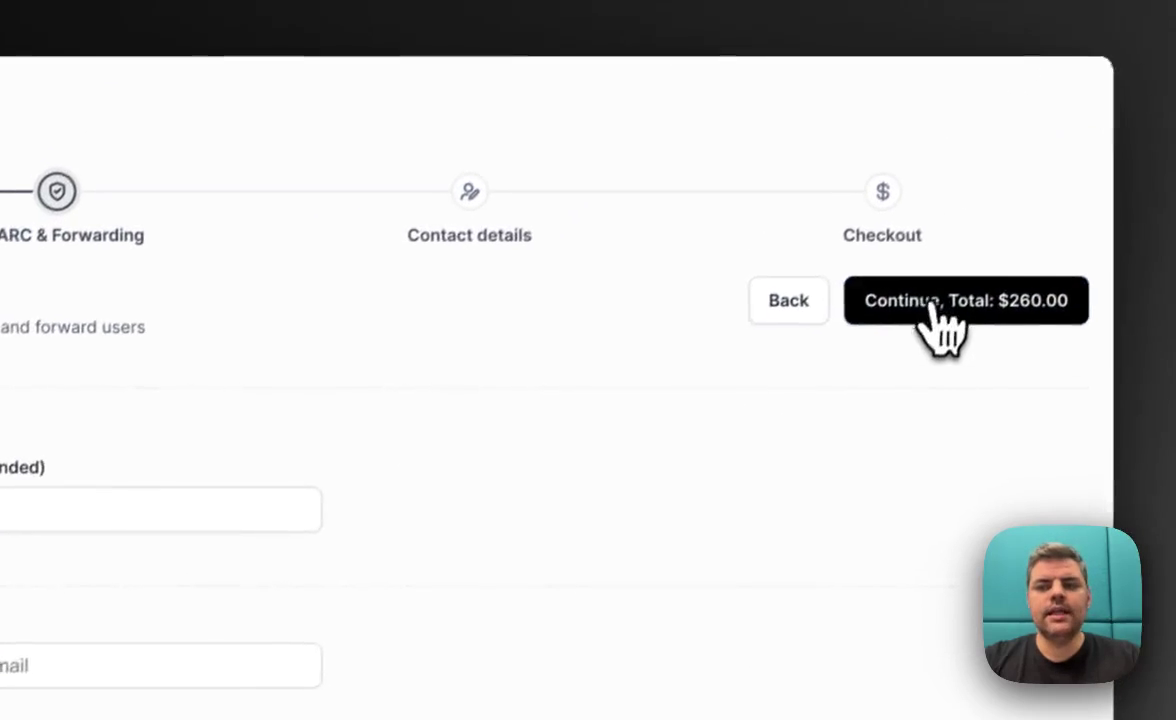
click(931, 306)
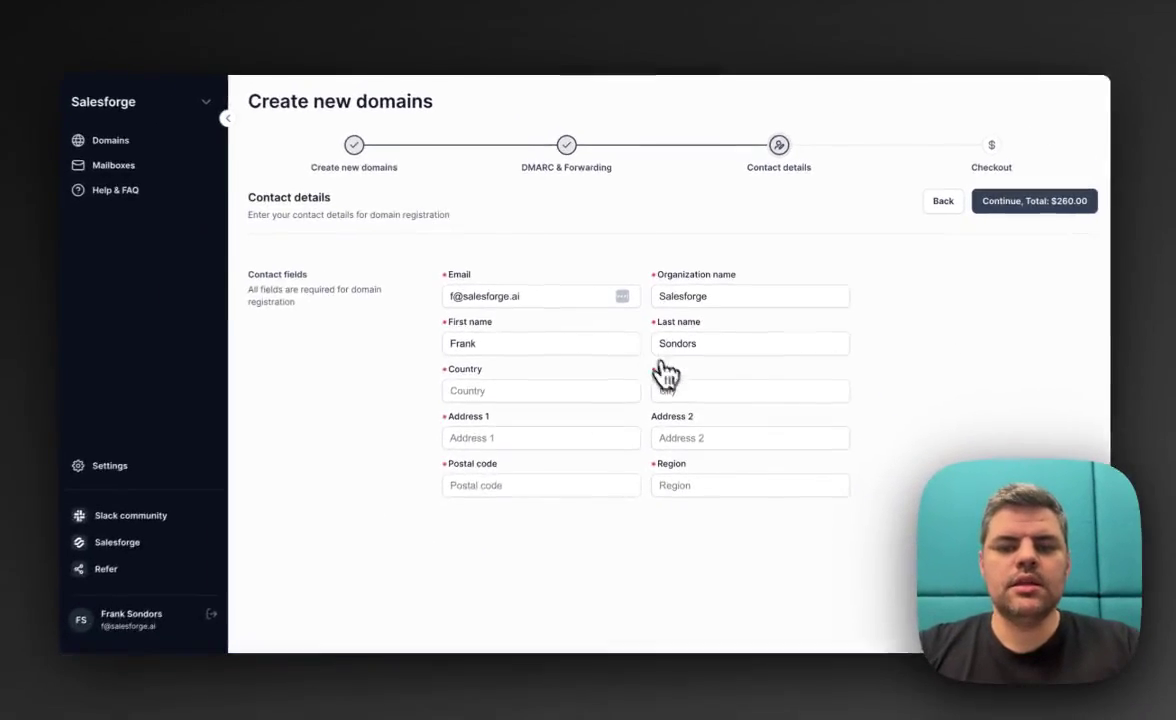
click(642, 563)
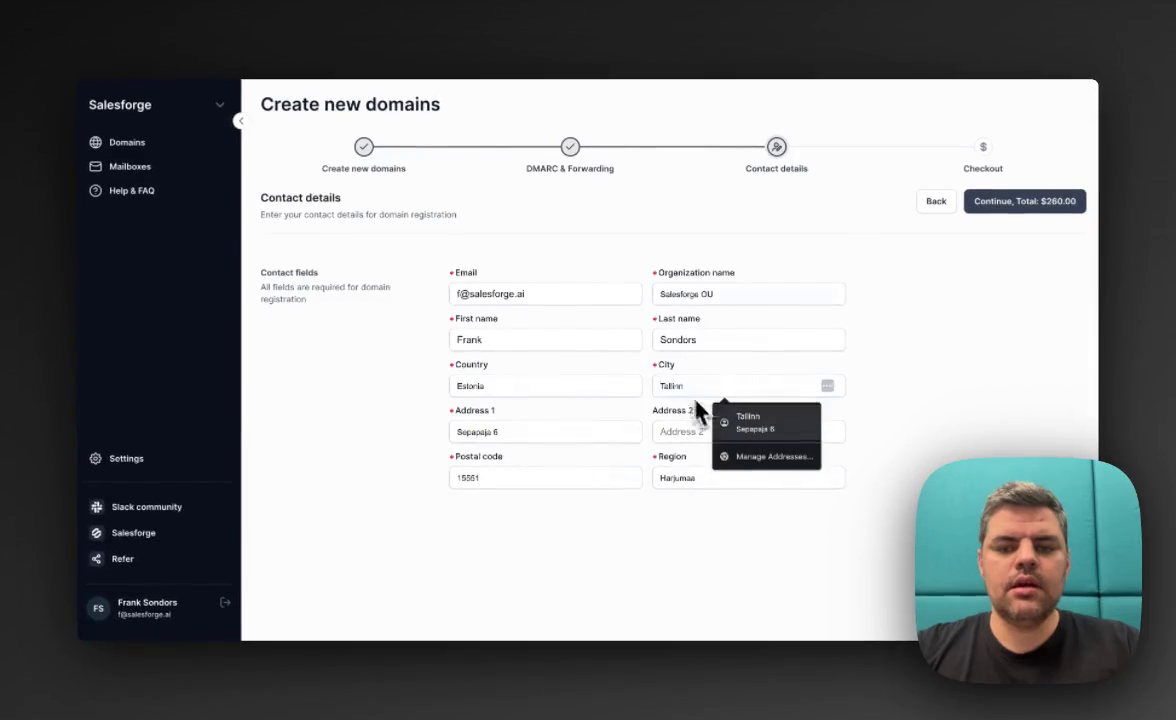
click(740, 423)
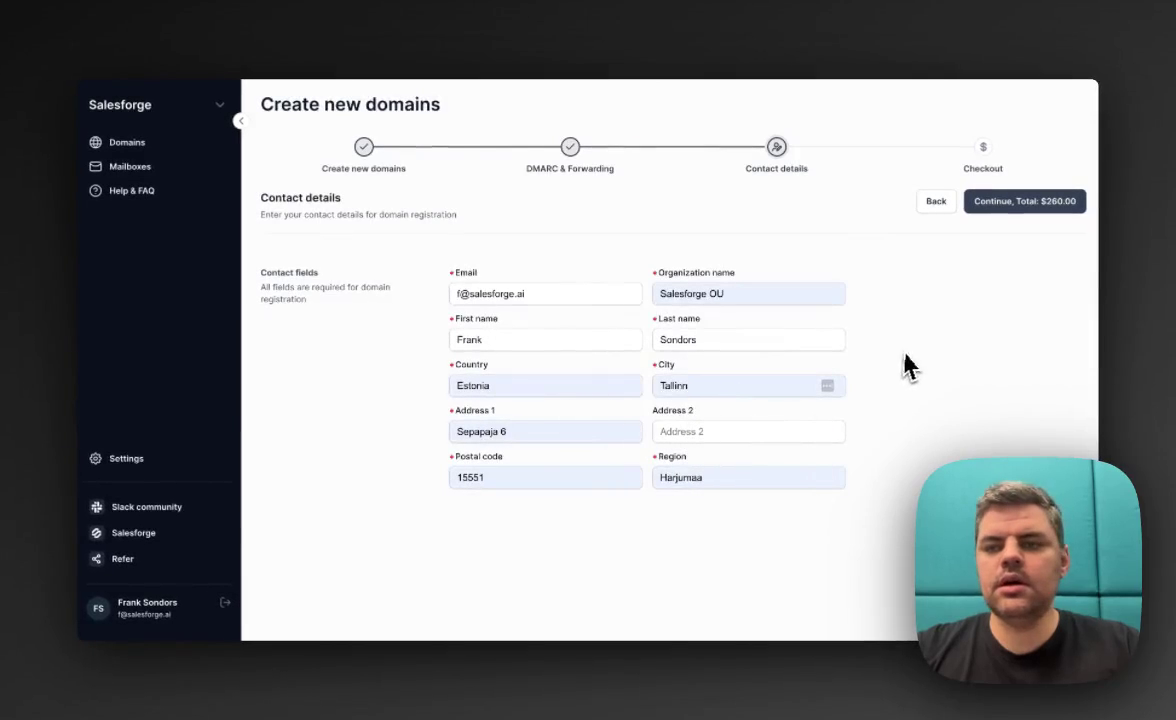
Step: Review the domain order on the checkout page and proceed to payment
click(1058, 206)
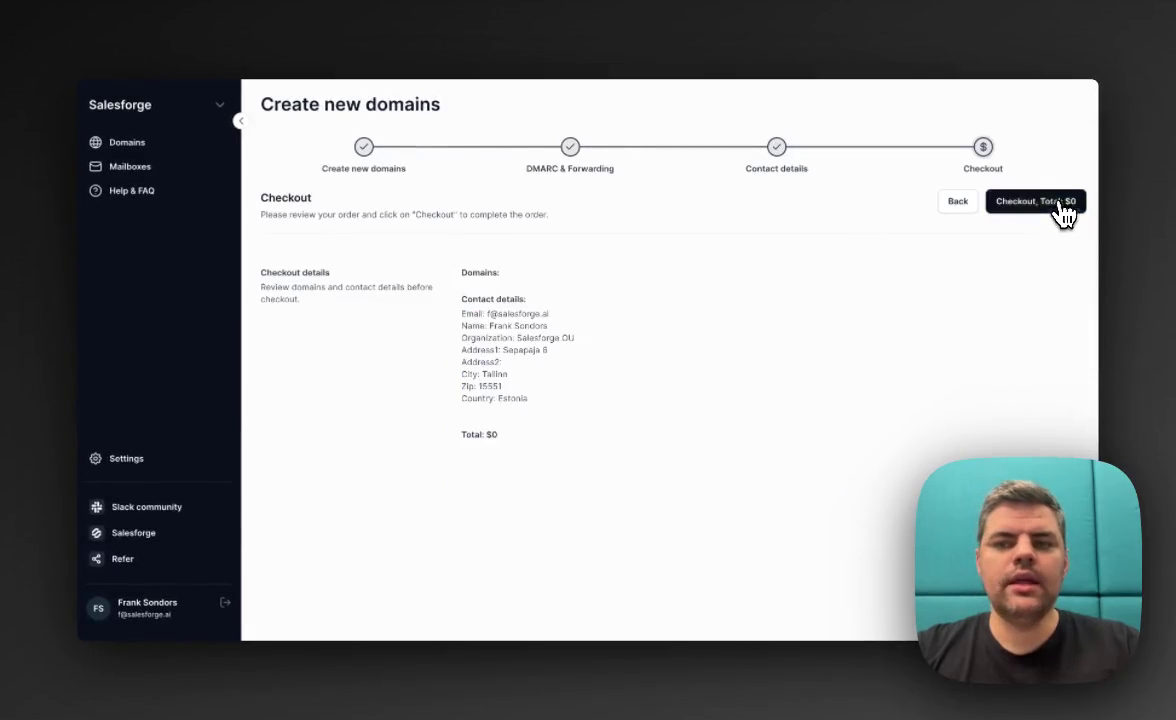
scroll(778, 279, down, 1)
scroll(778, 279, up, 1)
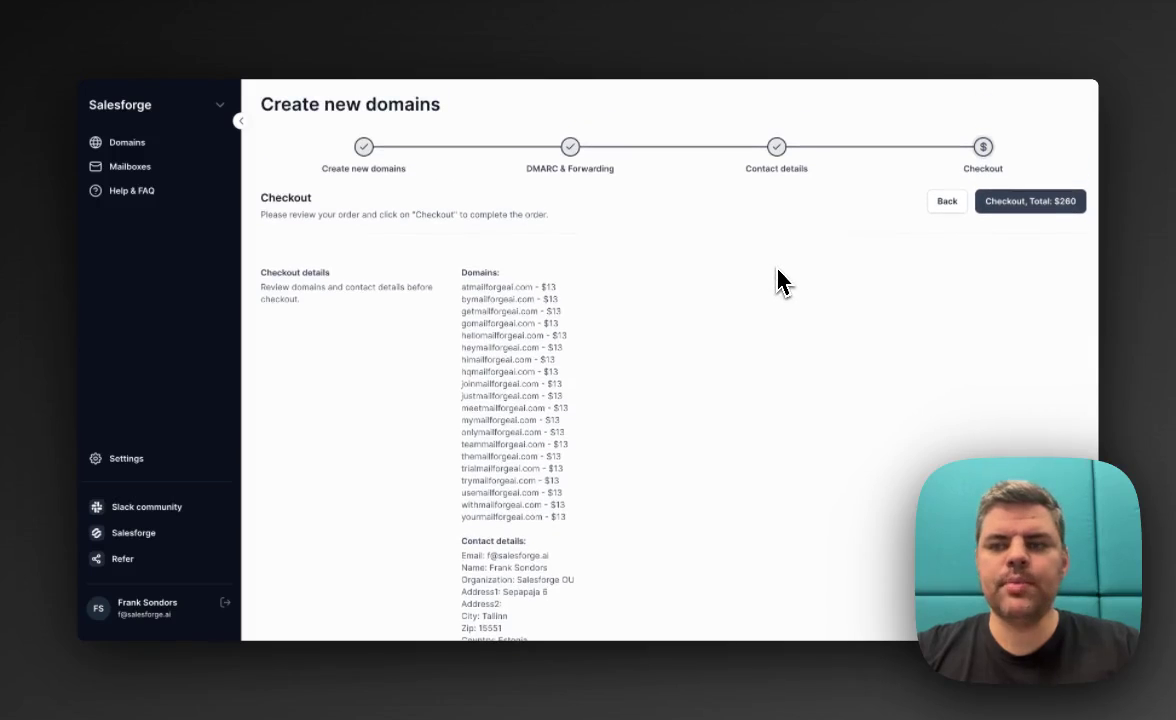
click(1013, 204)
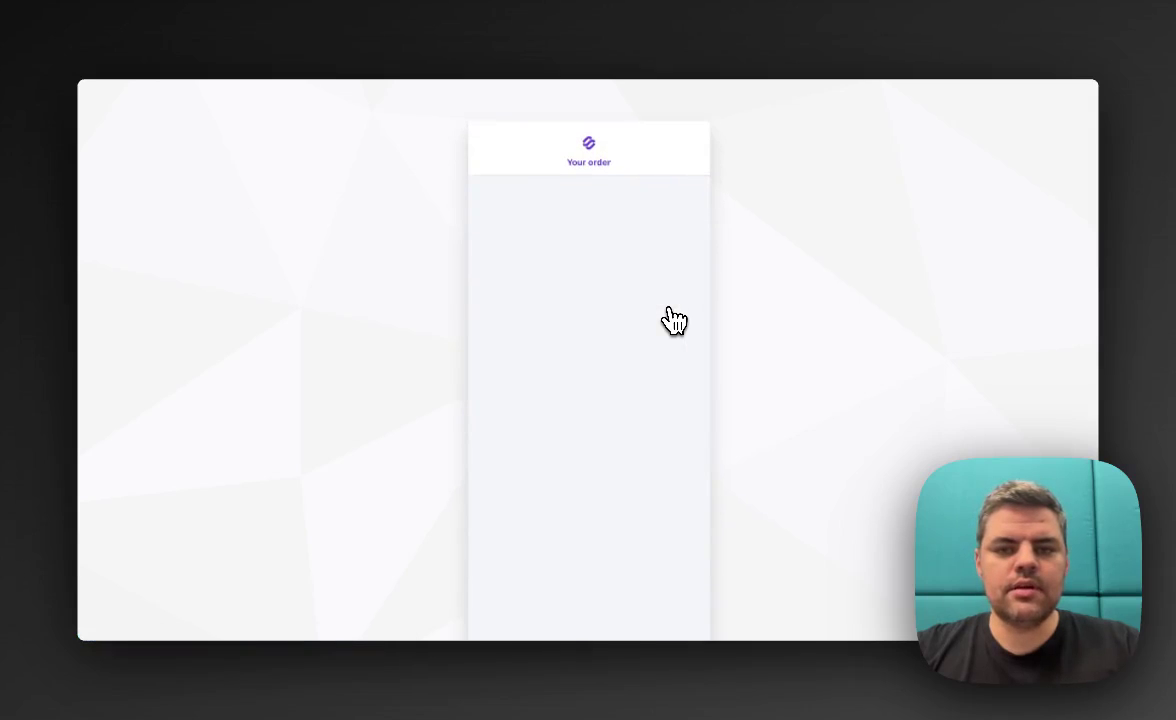
scroll(605, 340, down, 3)
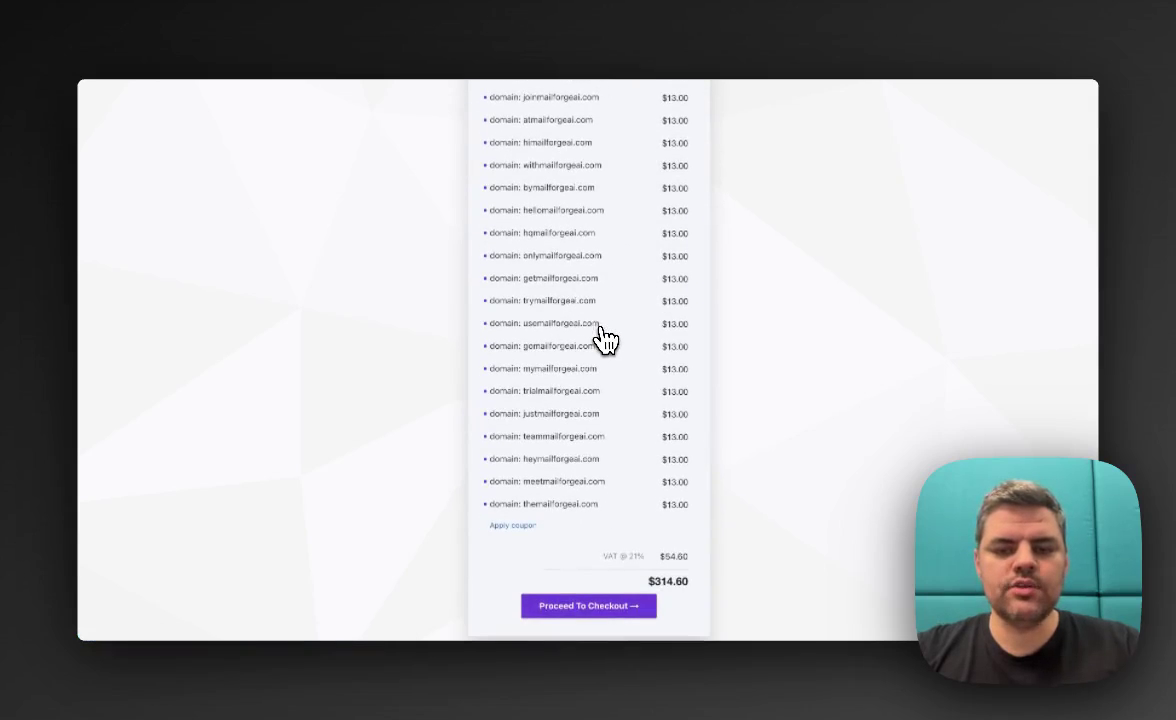
scroll(605, 340, up, 5)
scroll(596, 341, down, 5)
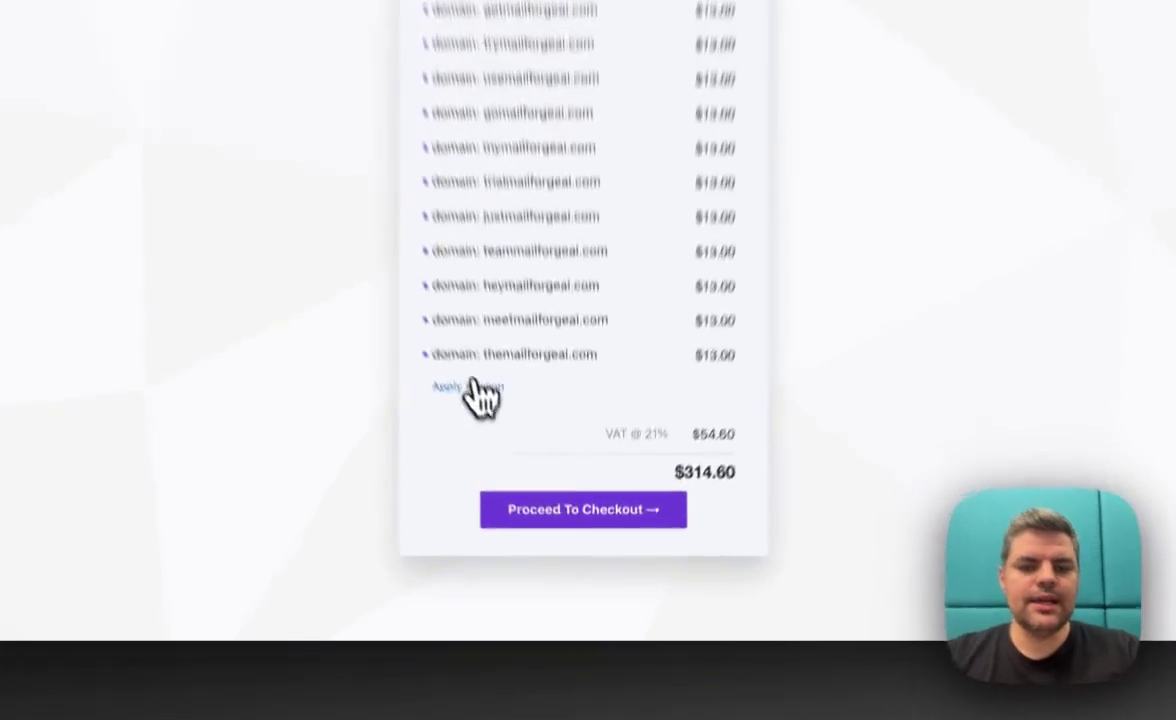
Step: Apply the 100% coupon to bring the total to $0.00 and continue to order confirmation
click(470, 386)
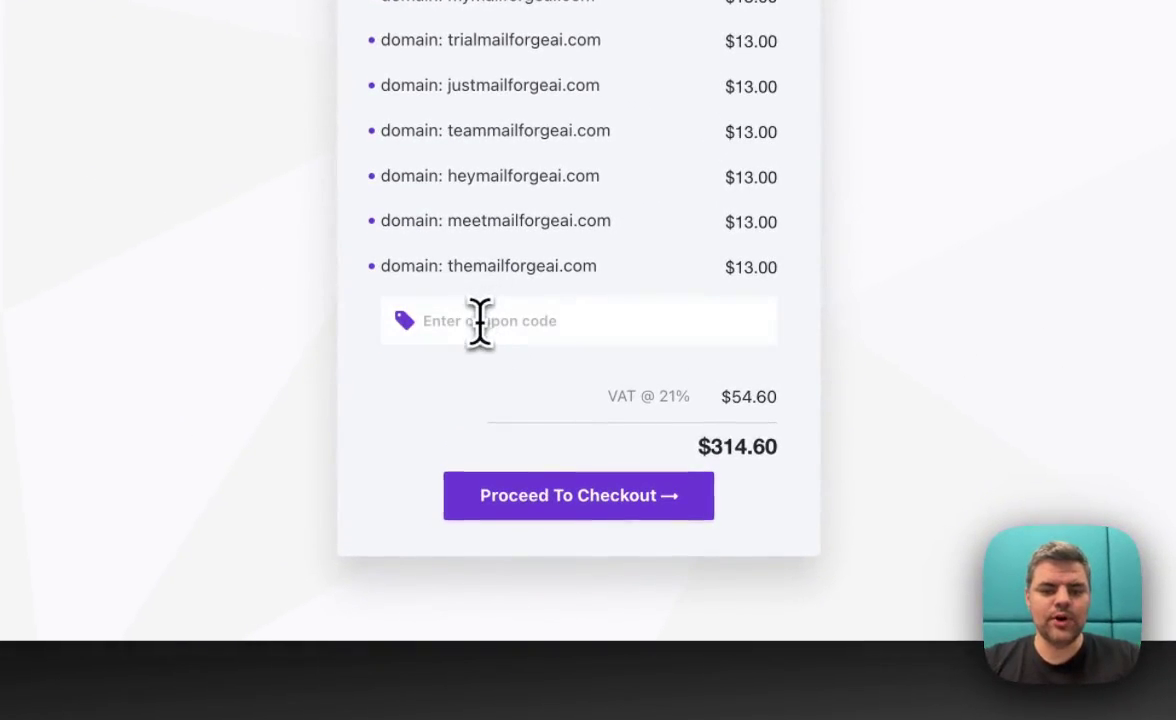
text(BACON123)
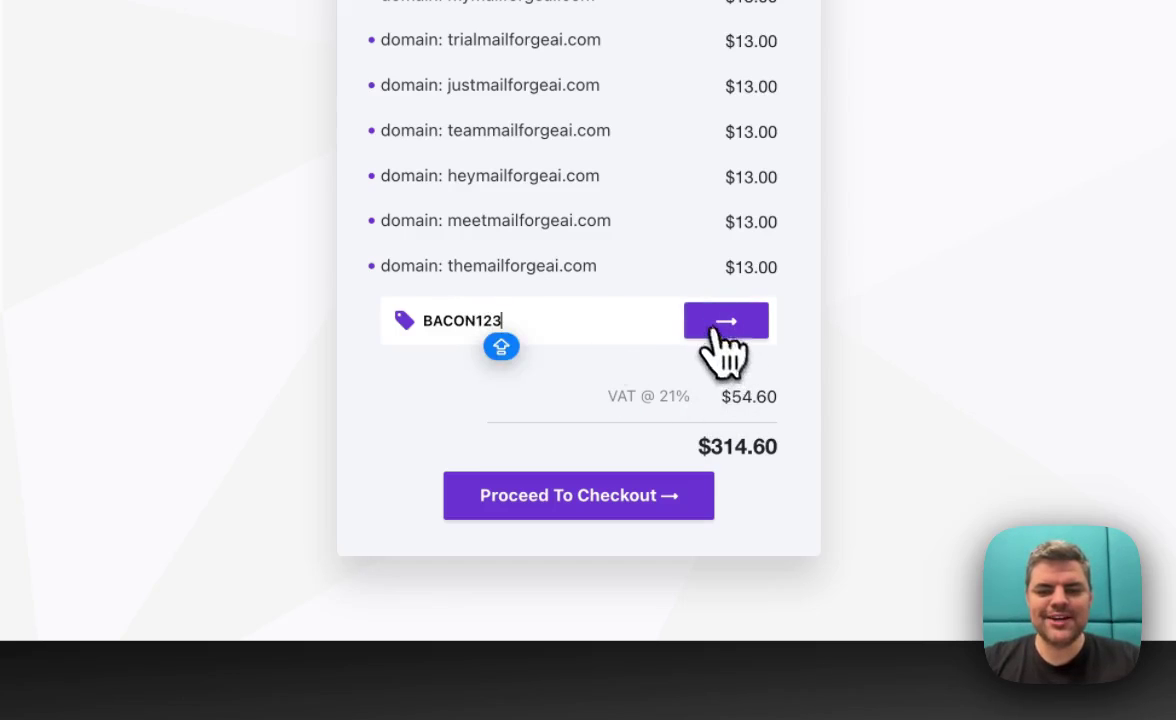
click(720, 322)
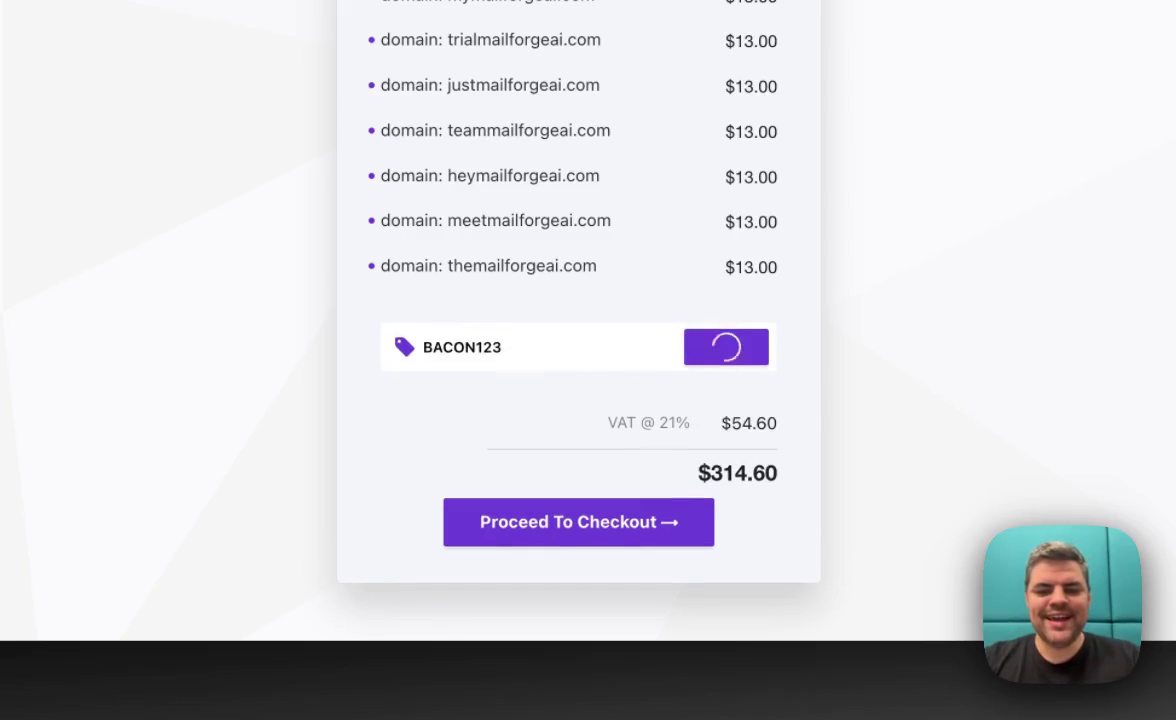
scroll(627, 300, down, 5)
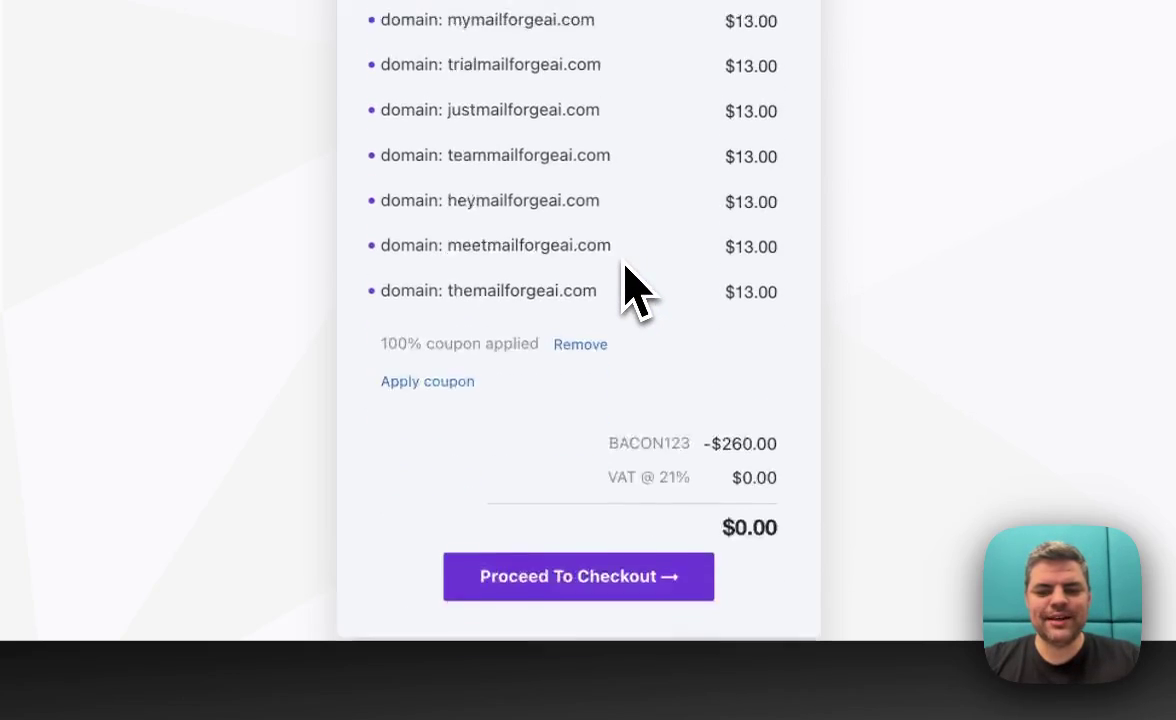
click(614, 479)
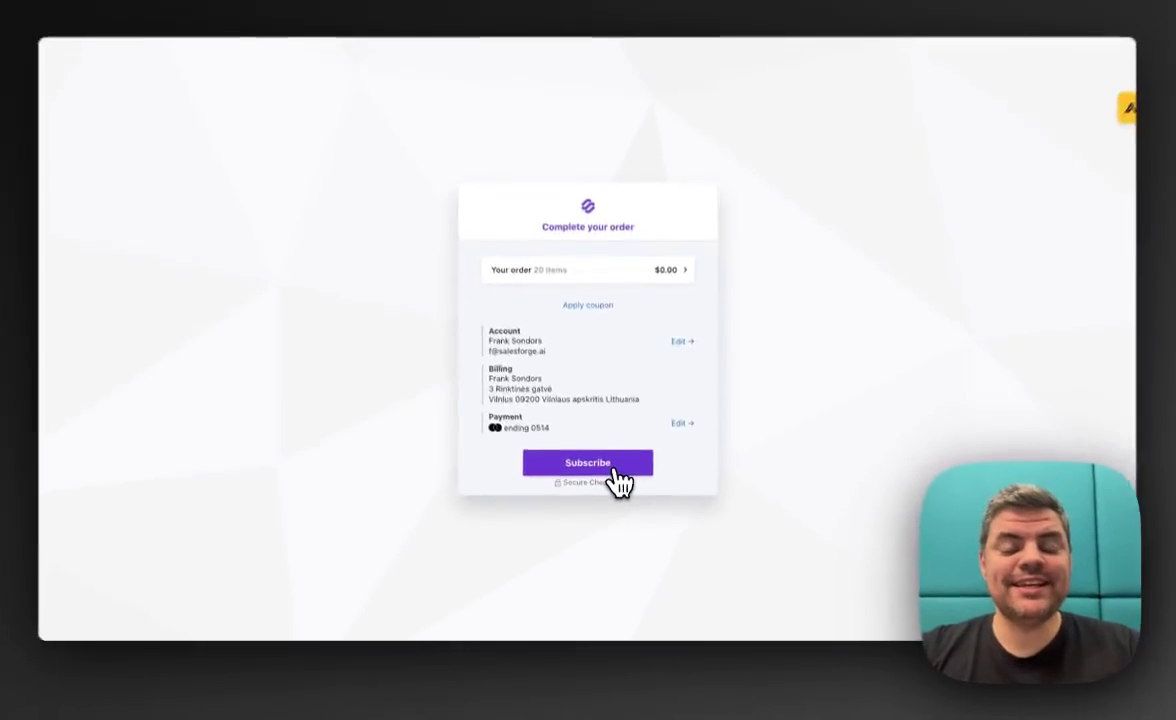
Step: Submit the subscription for the 20 new domains
click(613, 478)
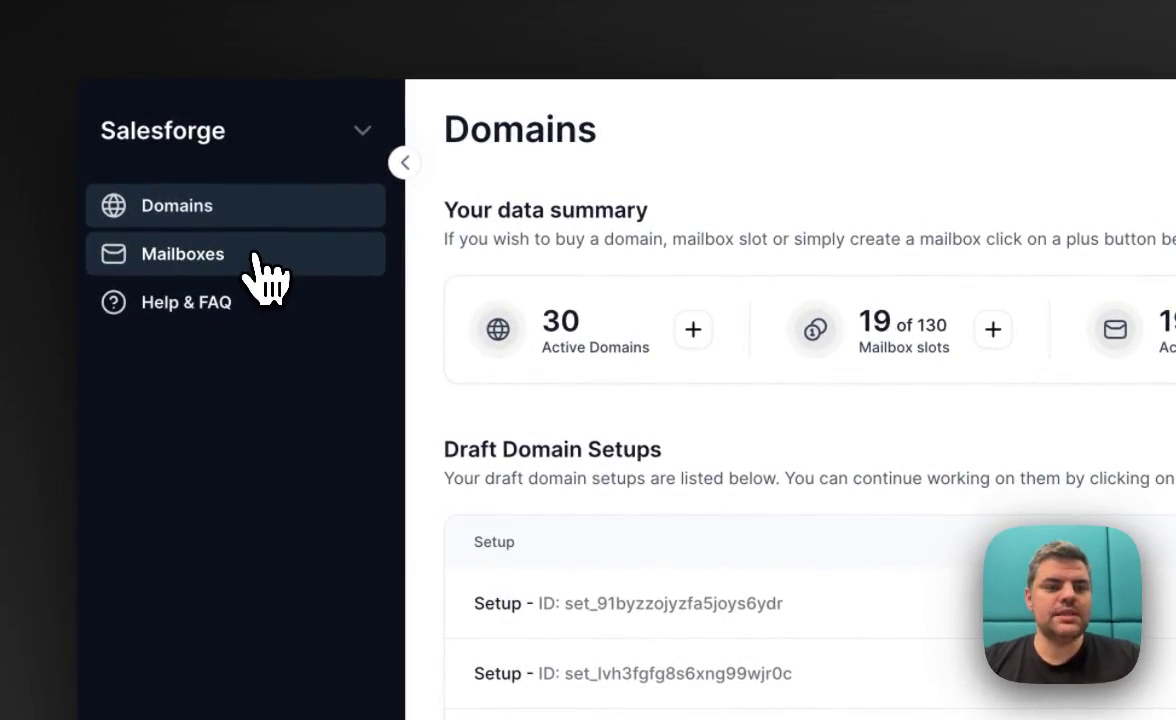
Step: Go to Mailboxes and check the mailbox slots offer, then dismiss it
click(258, 262)
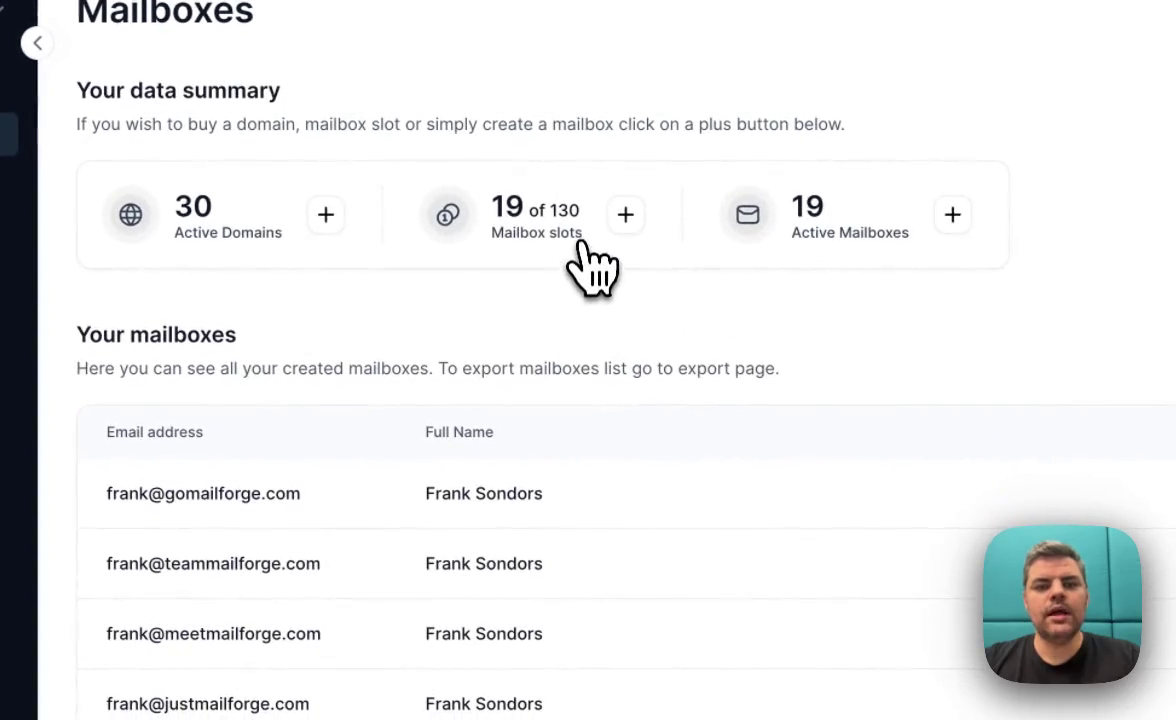
click(625, 218)
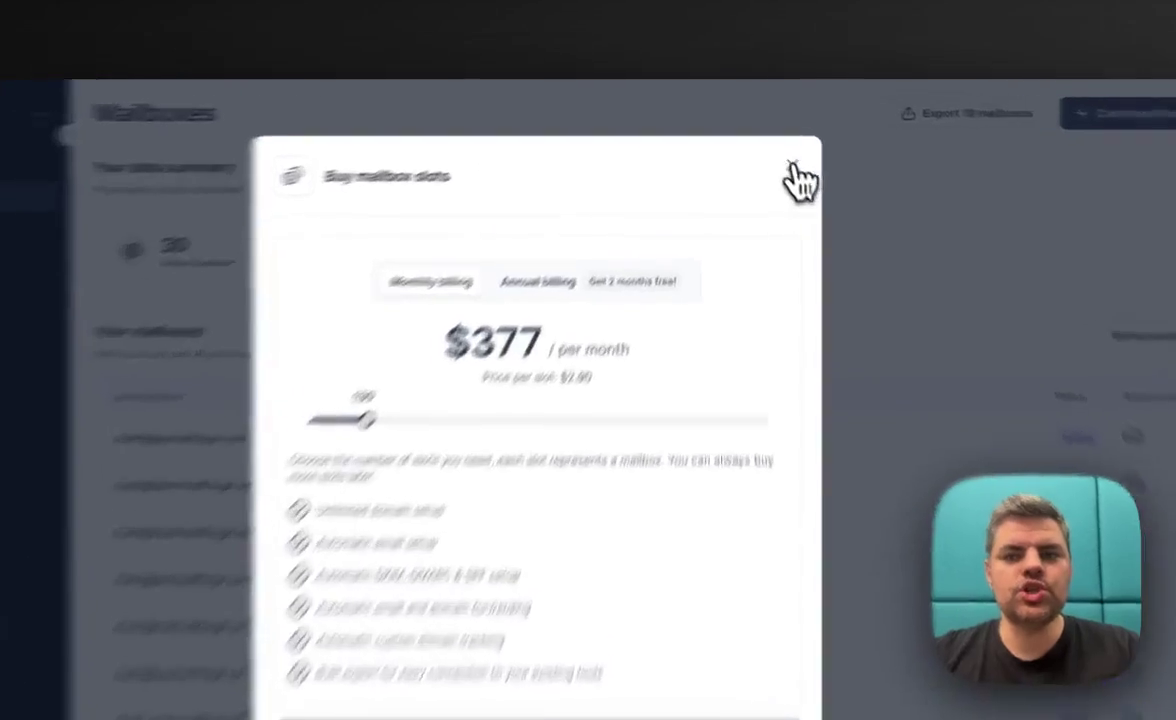
click(778, 143)
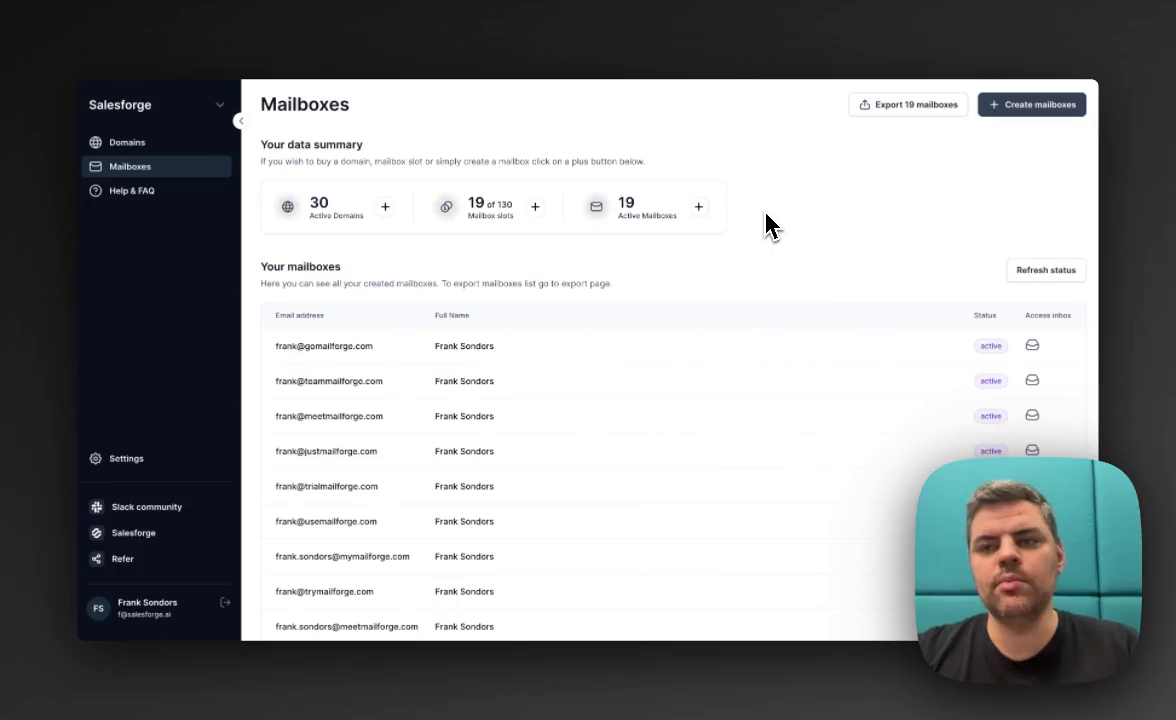
Step: Start the mailbox auto generator with all 30 domains selected
click(1018, 112)
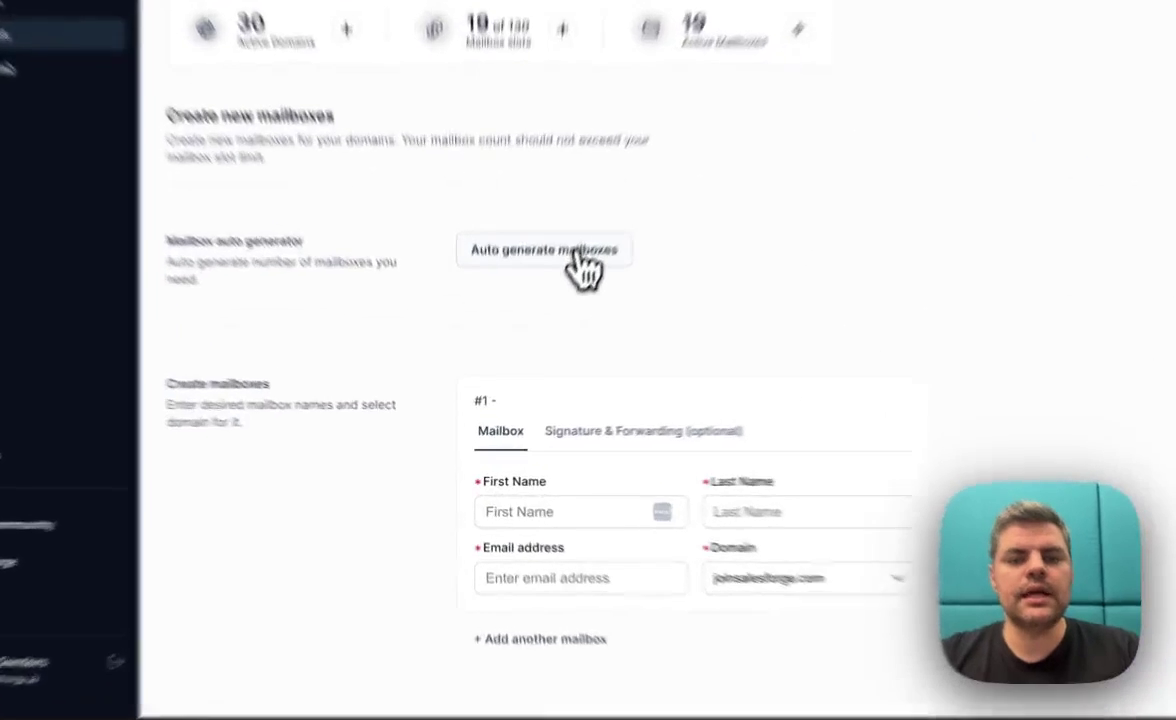
click(537, 318)
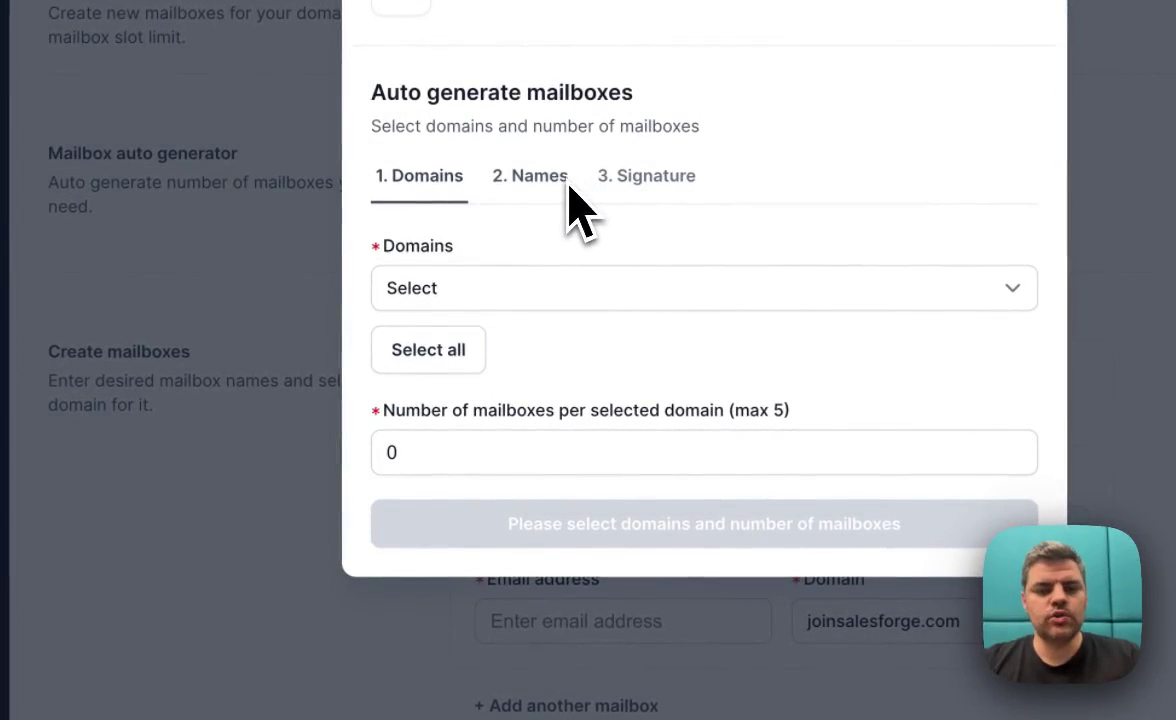
click(478, 350)
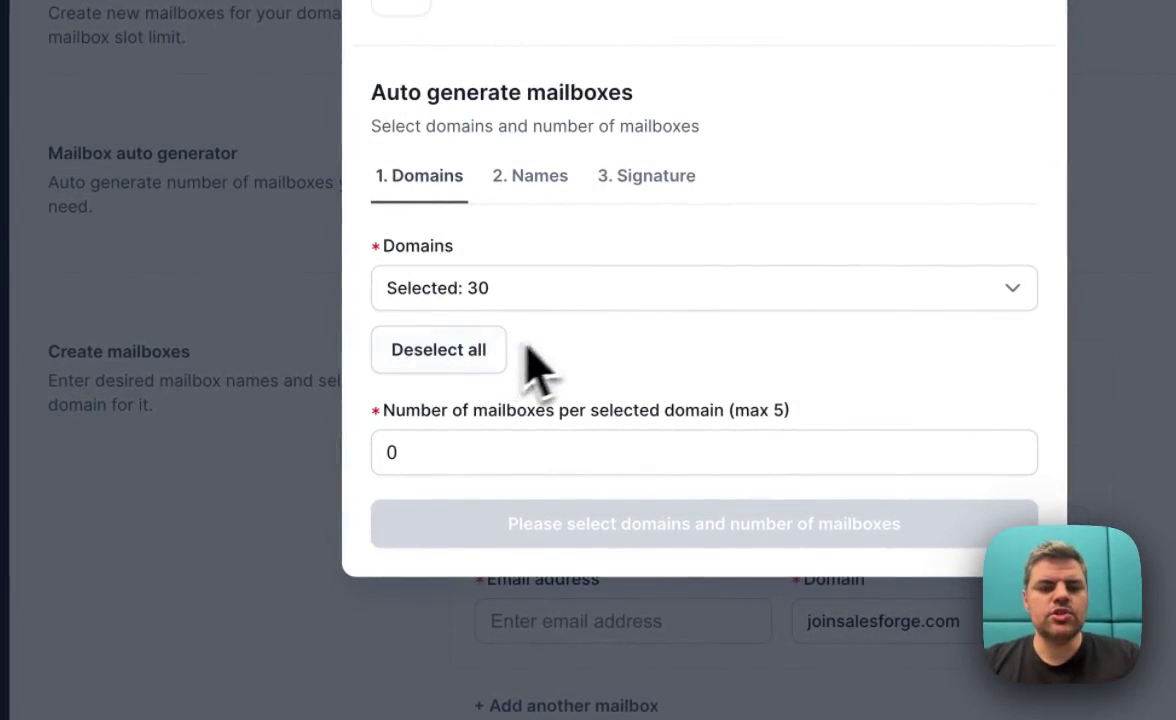
Step: Deselect the ten existing domains, such as gomailforge.com and trymailforge.com, leaving 20 selected
click(558, 300)
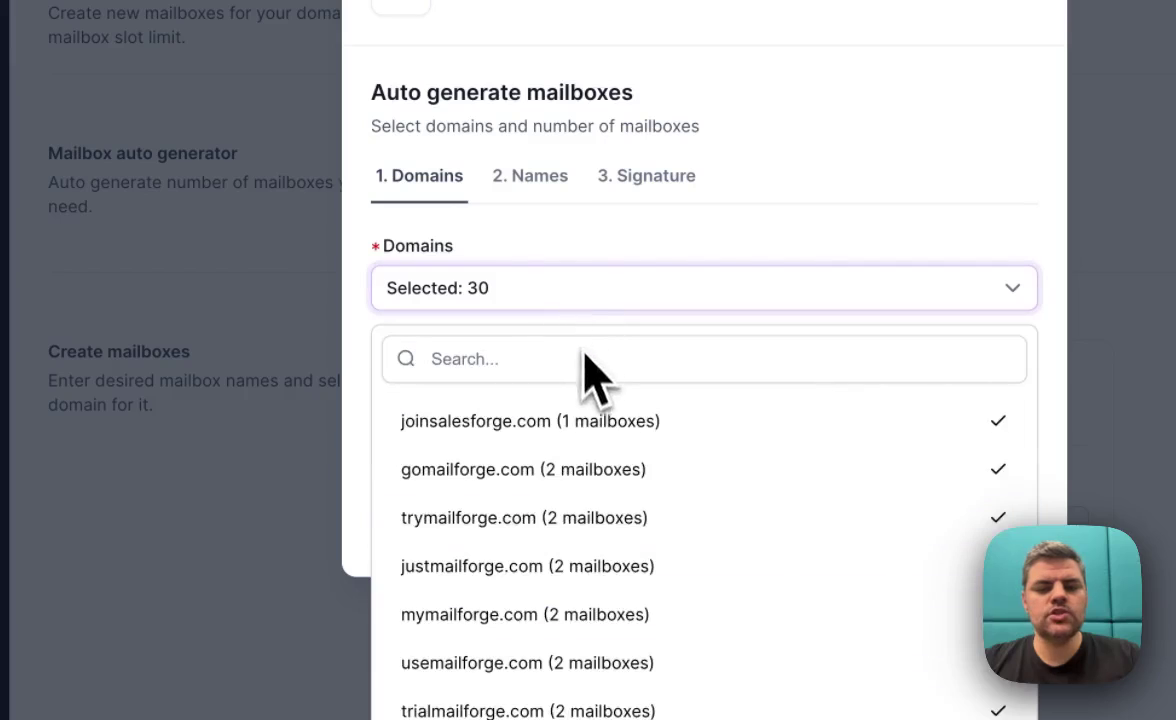
click(614, 418)
click(648, 466)
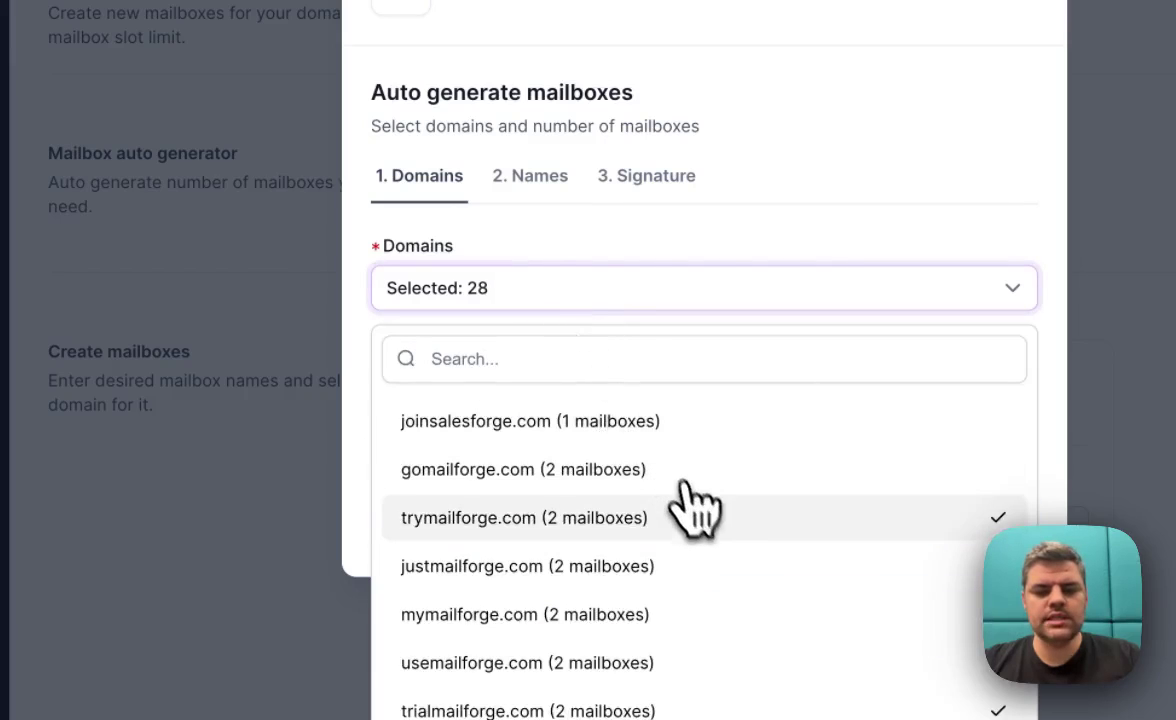
click(688, 512)
click(706, 567)
scroll(703, 577, down, 3)
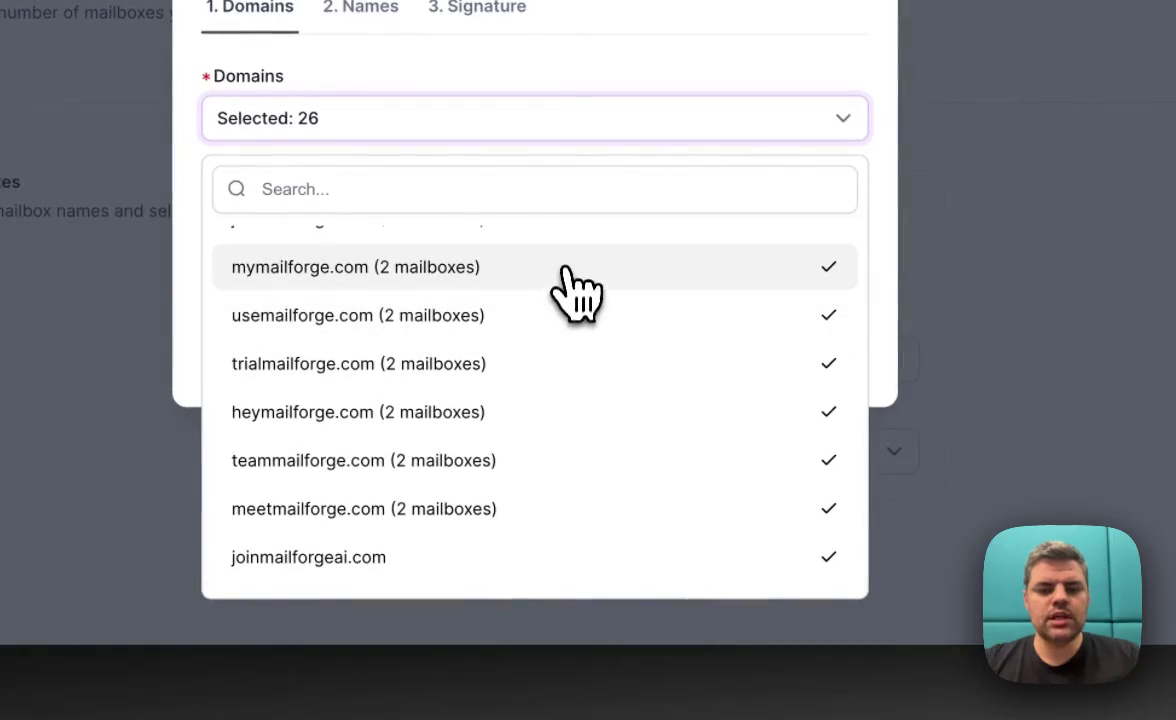
click(563, 272)
click(553, 316)
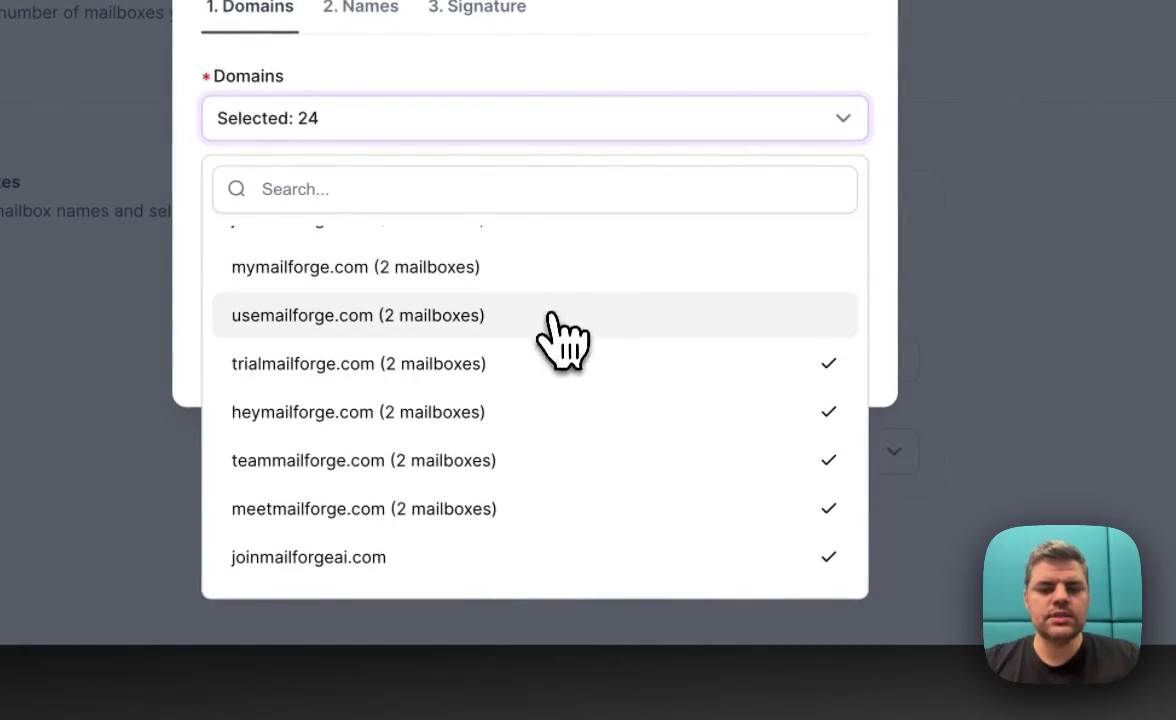
click(540, 364)
click(540, 408)
click(530, 460)
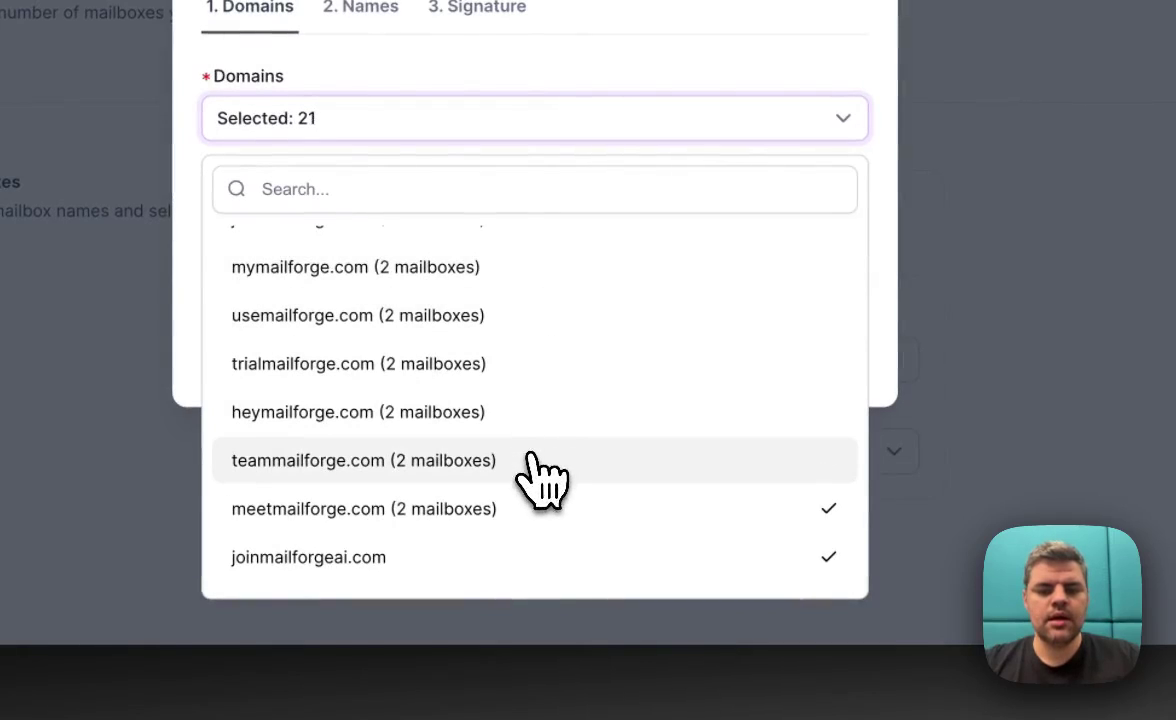
click(525, 507)
scroll(656, 310, down, 10)
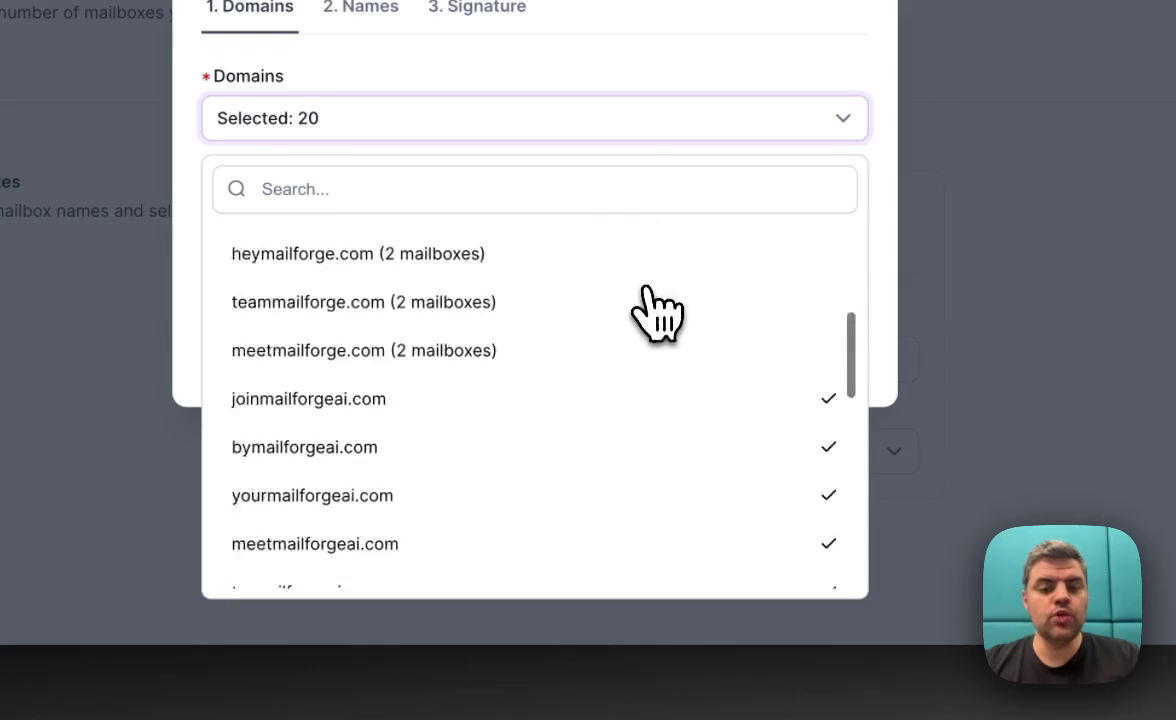
scroll(655, 315, up, 2)
scroll(648, 280, up, 10)
click(680, 50)
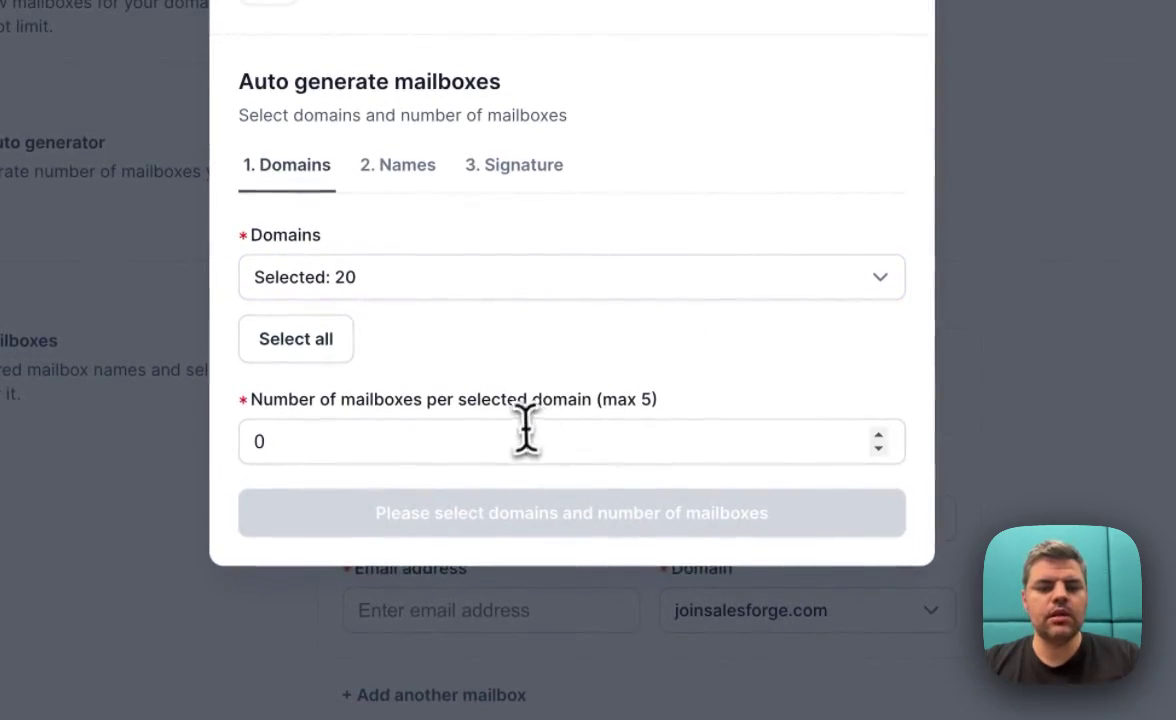
Step: Set 2 mailboxes per domain and continue to the Names step
click(520, 432)
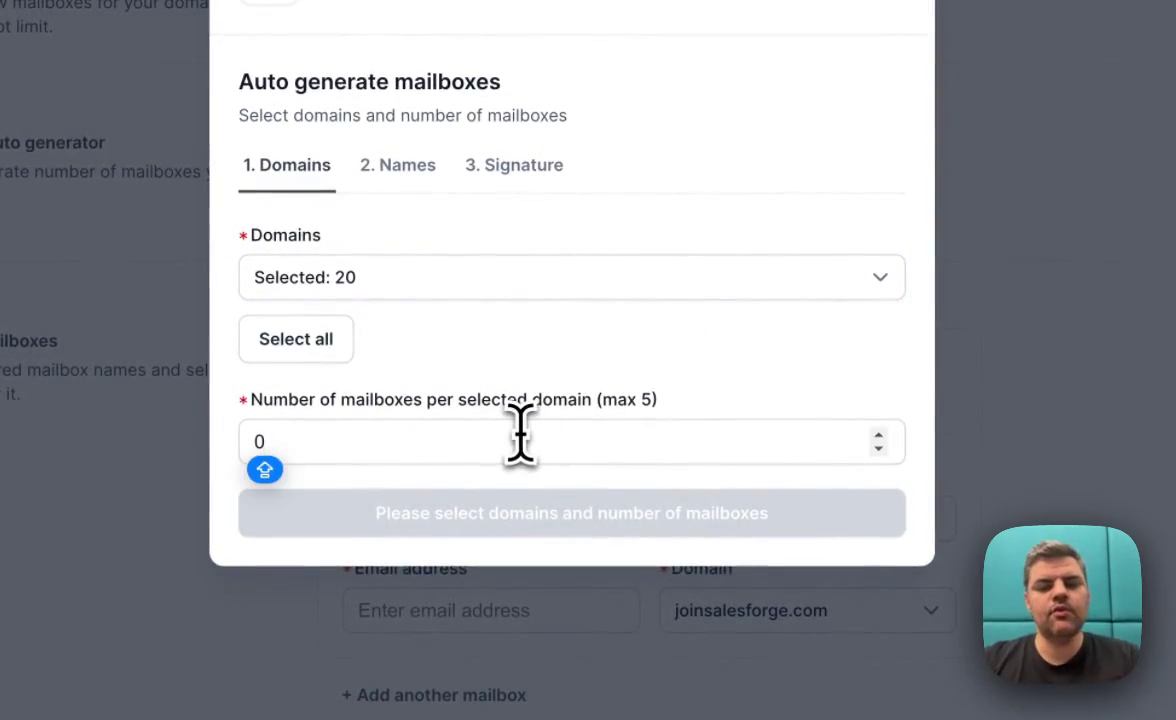
key(BackSpace)
text(2)
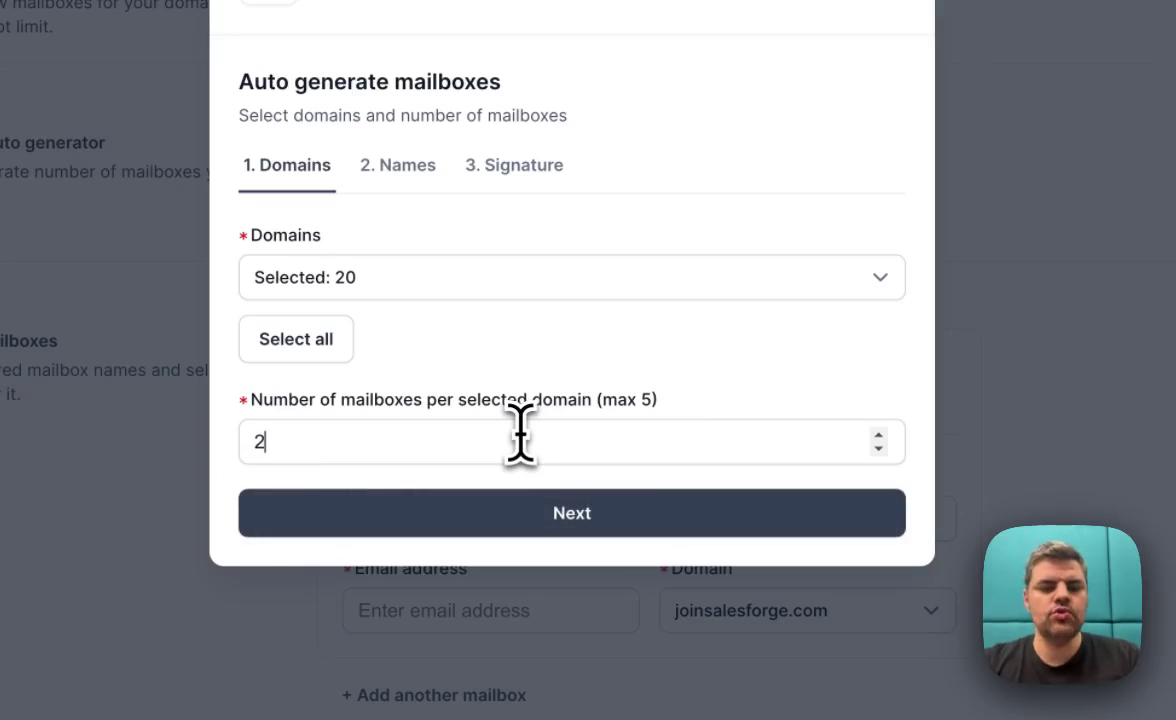
click(590, 516)
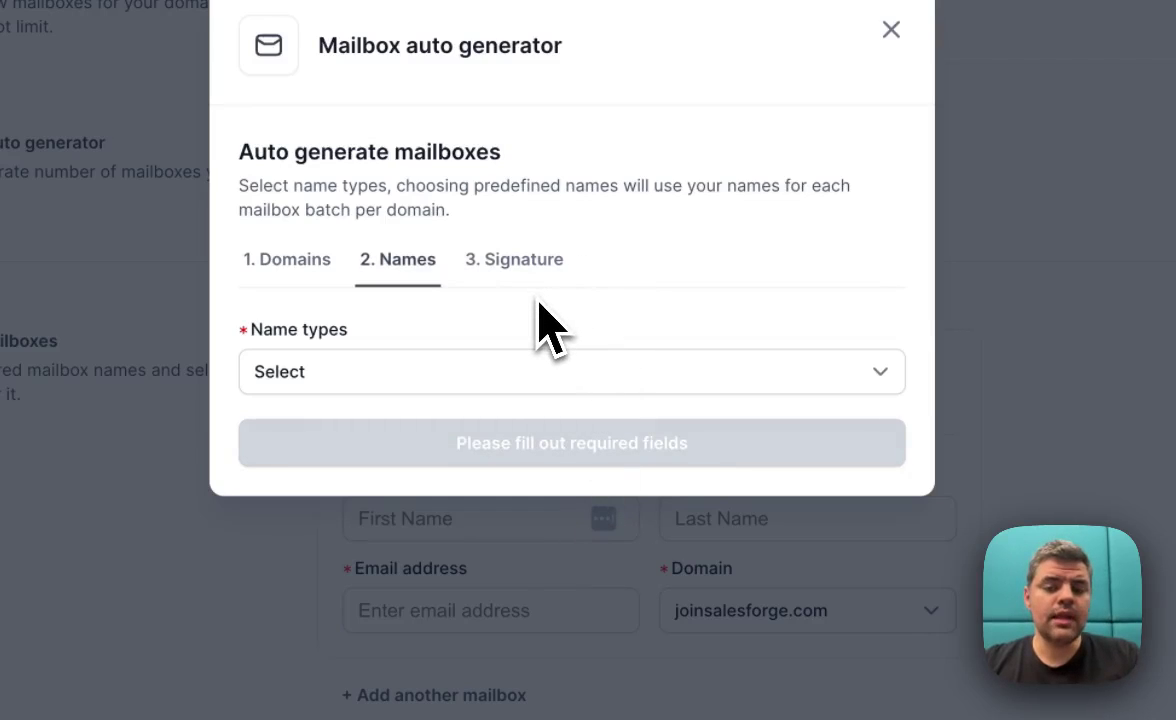
Step: Choose Predefined (Your names) and enter the CEO's first and last name in both pairs
click(466, 378)
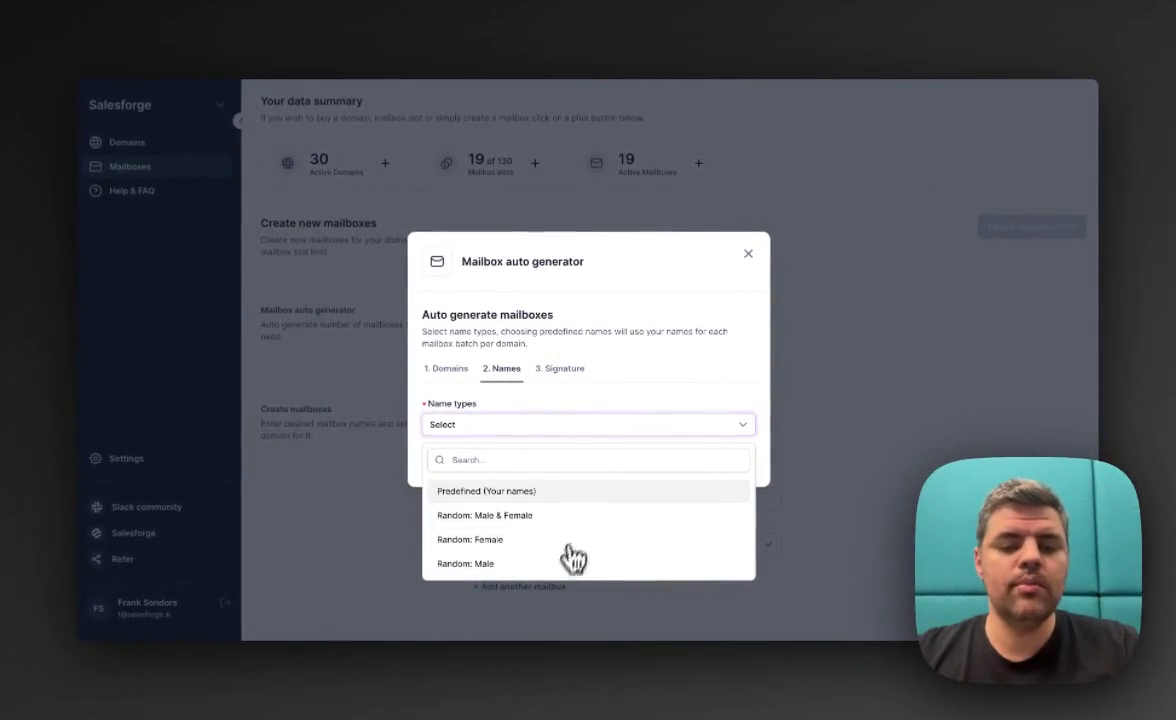
click(562, 497)
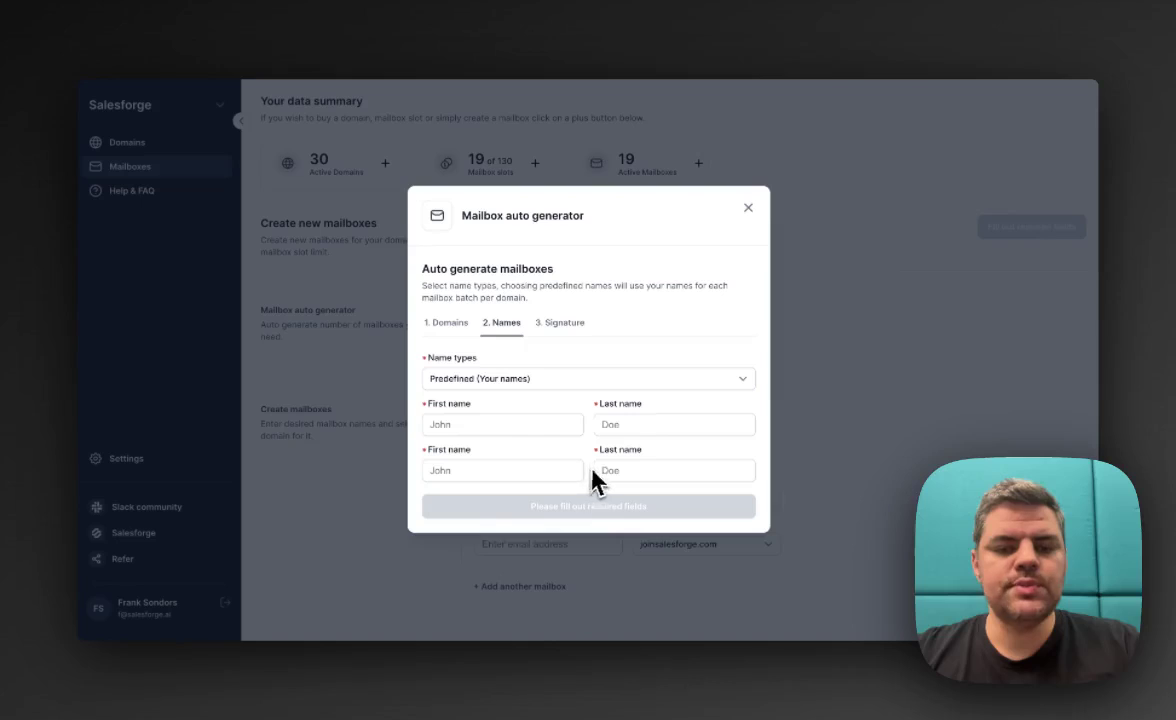
click(528, 420)
text(FRANK)
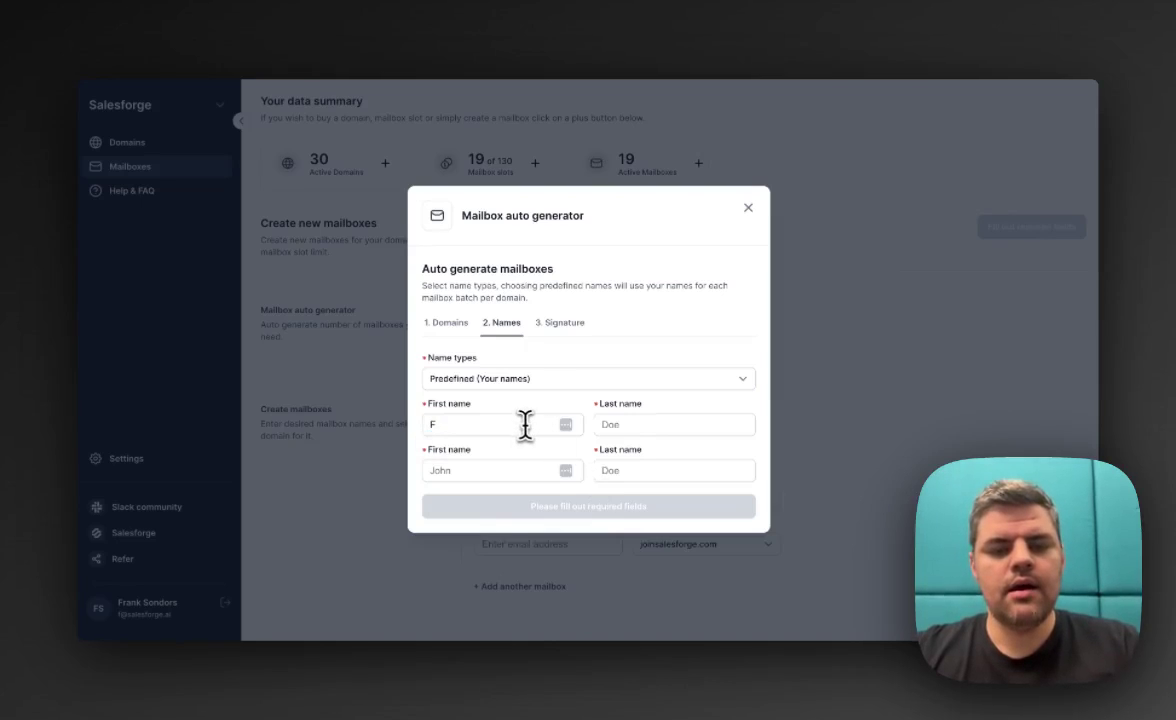
text(nk)
key(Tab)
text(So)
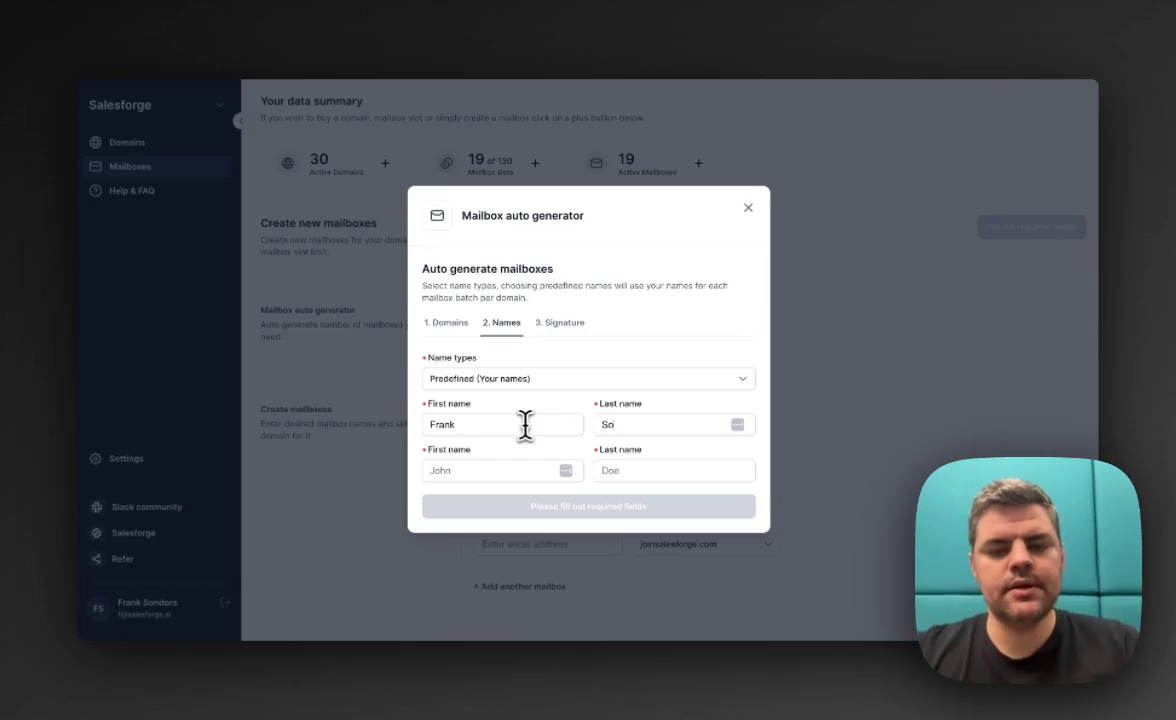
text(noddors)
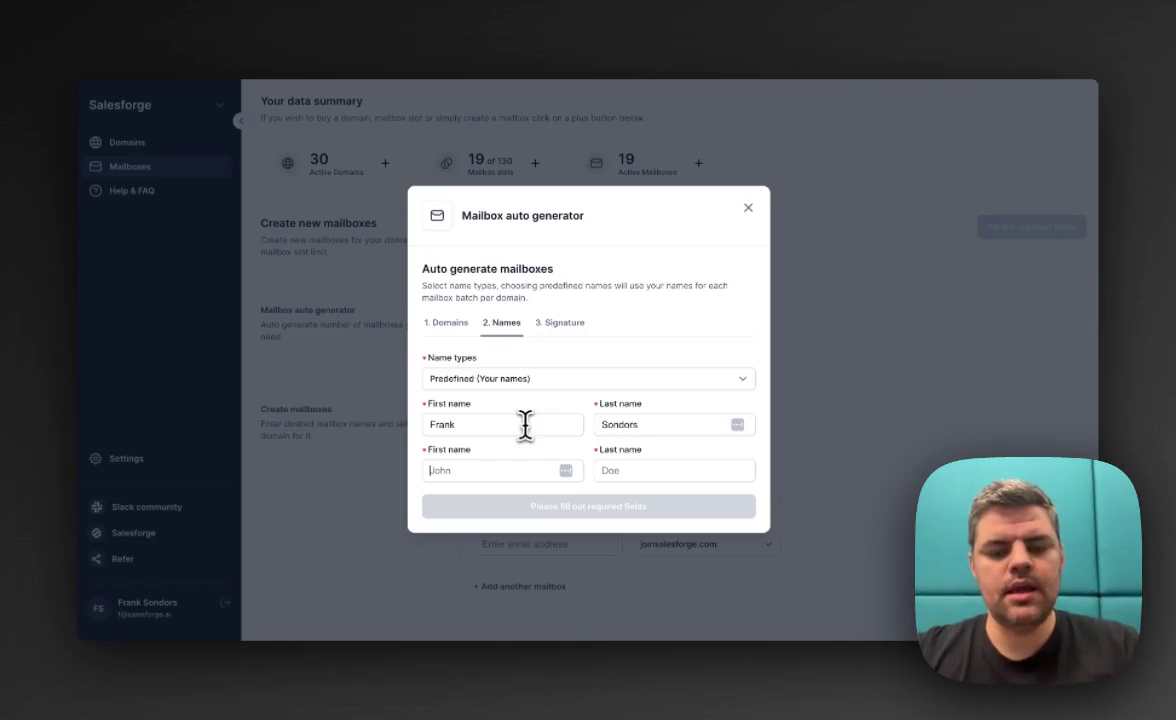
text(Frank)
key(Tab)
text(S)
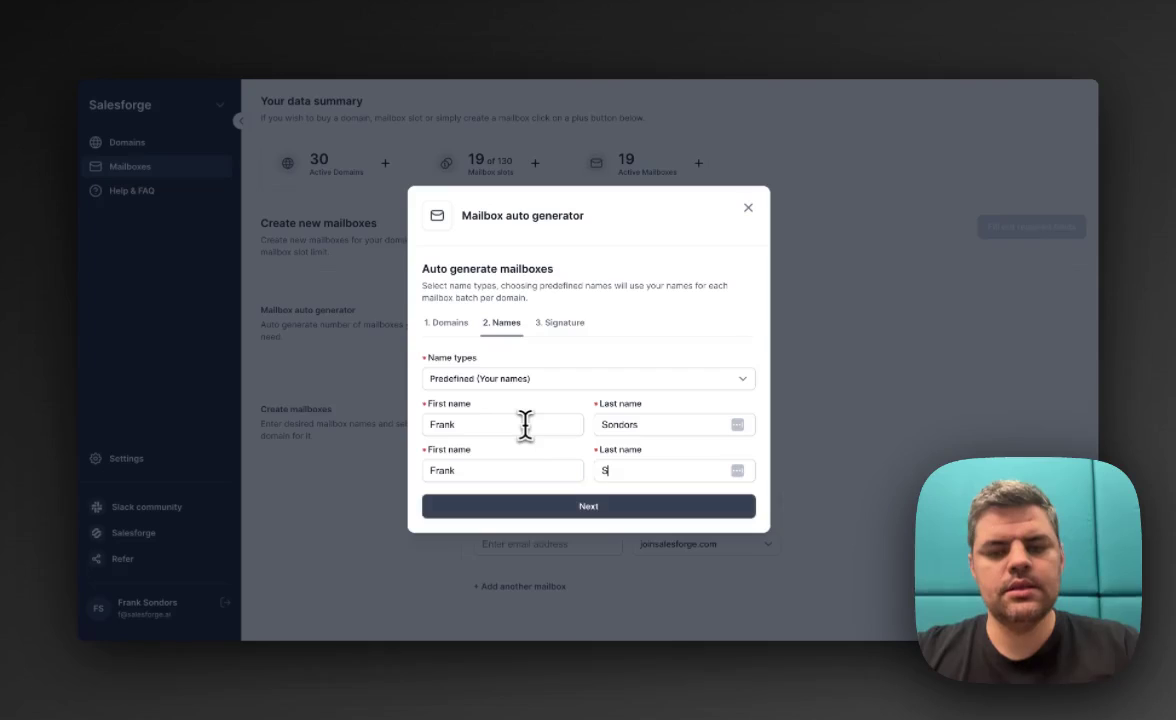
text(ondors)
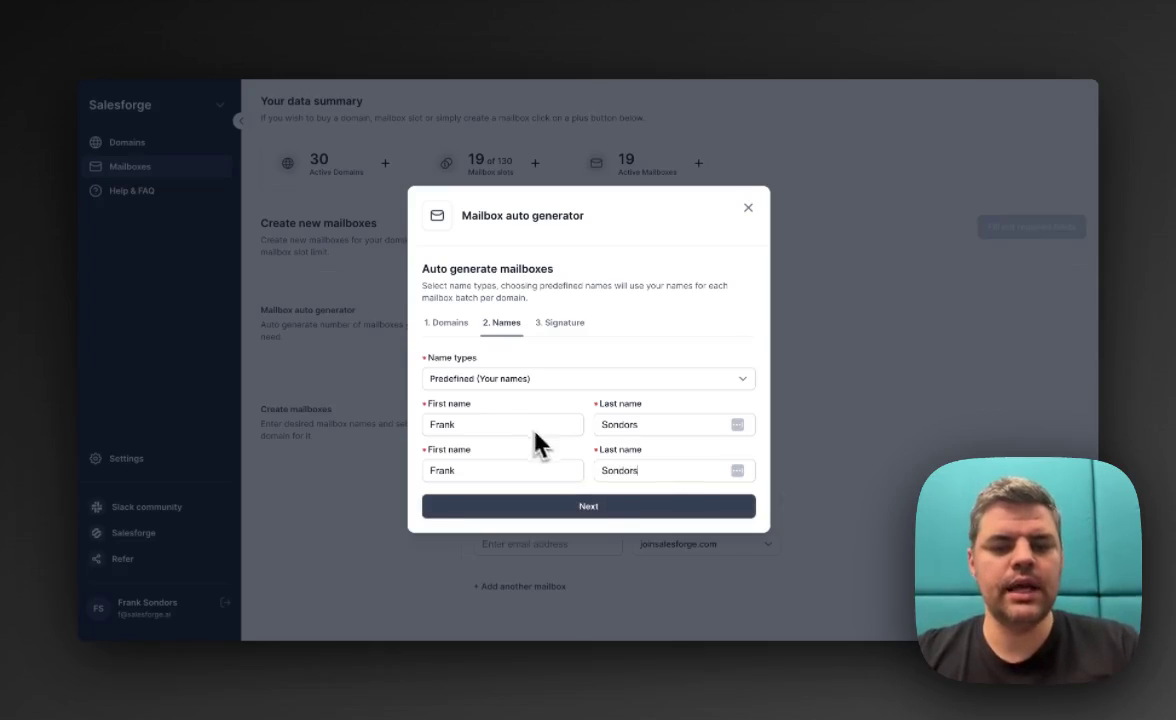
Step: Add a 'CEO @ Salesforge & Mailforge' line under the name placeholders in the signature
click(564, 505)
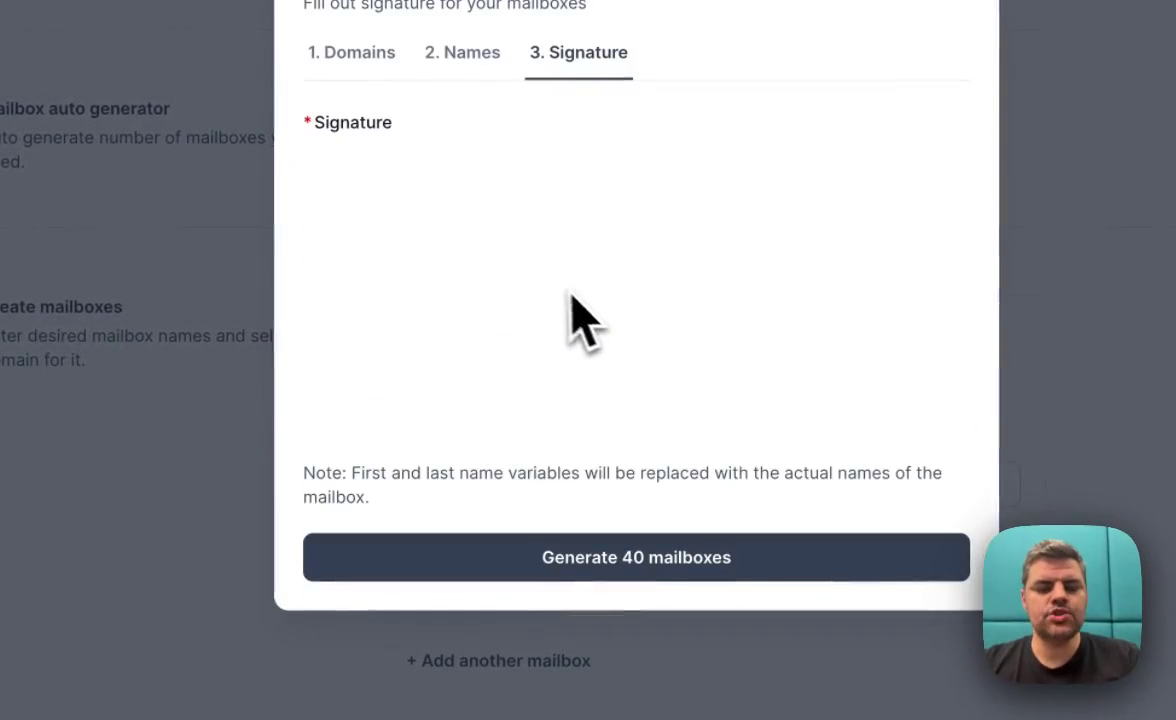
click(604, 233)
key(Return)
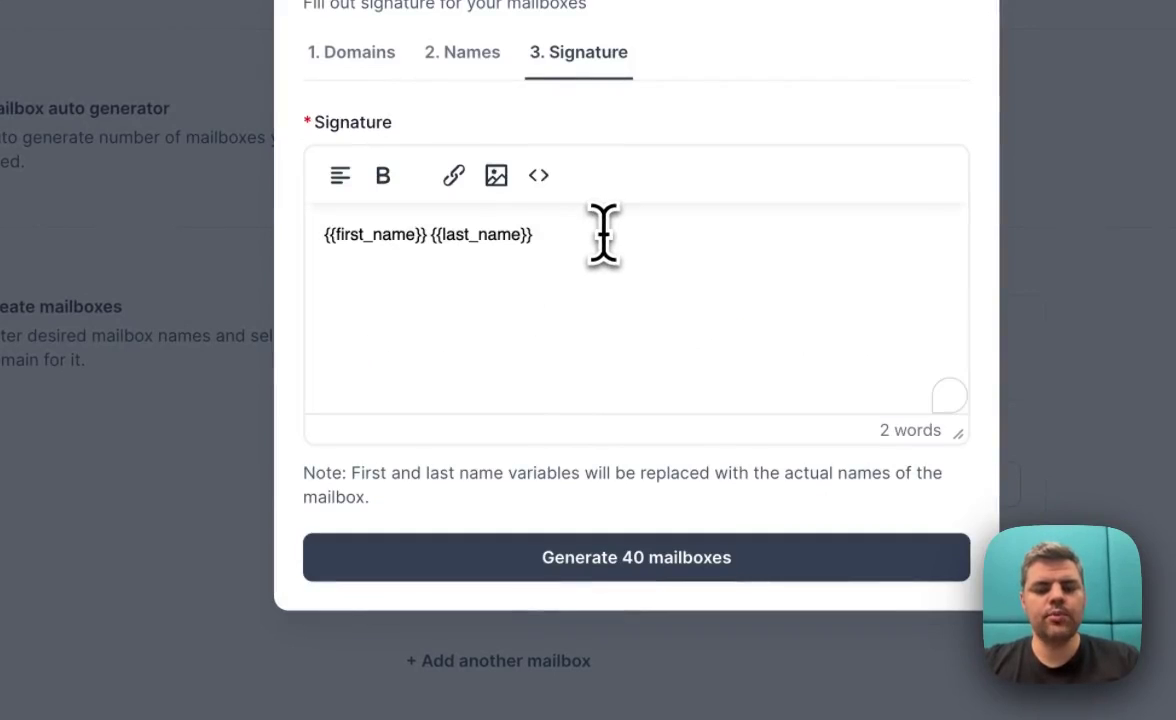
text(Ce)
key(BackSpace)
text(EO @)
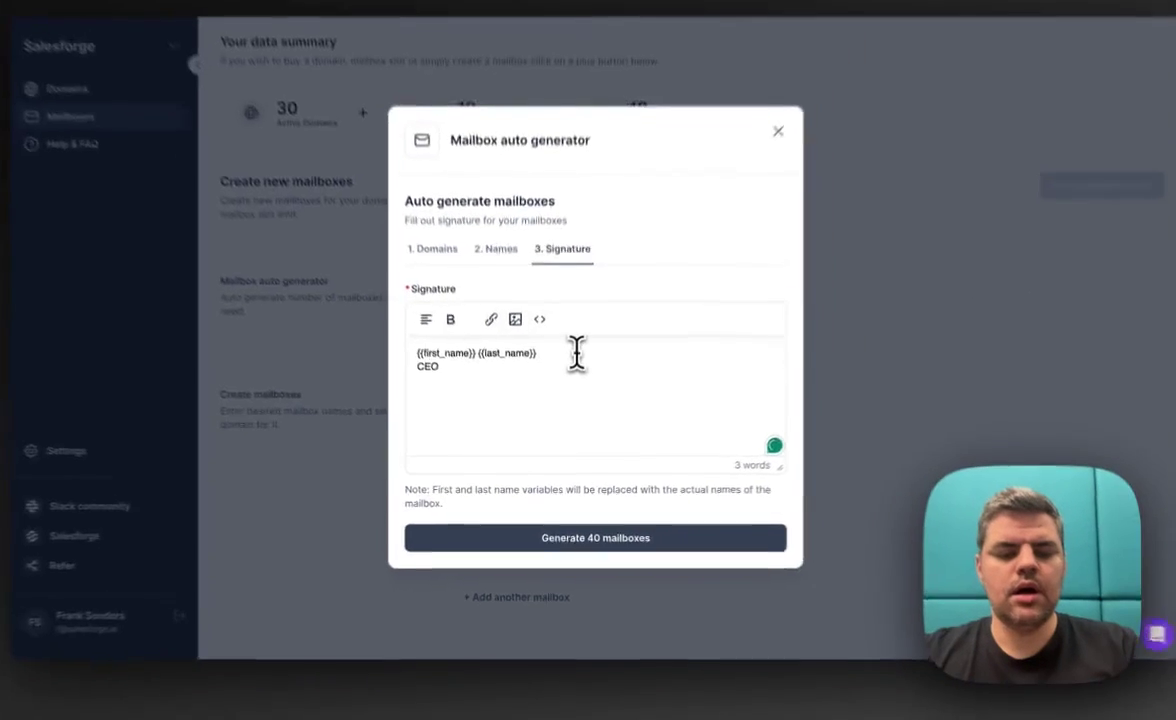
key(BackSpace)
key(BackSpace)
key(BackSpace)
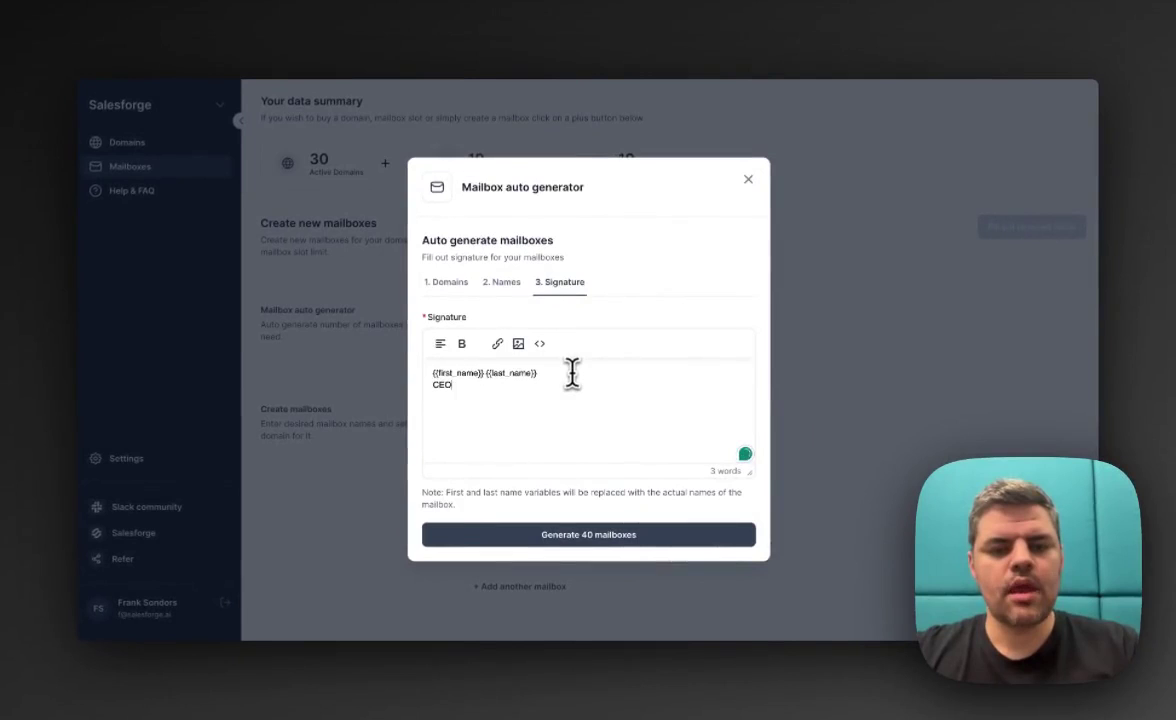
text(@ Salesforge)
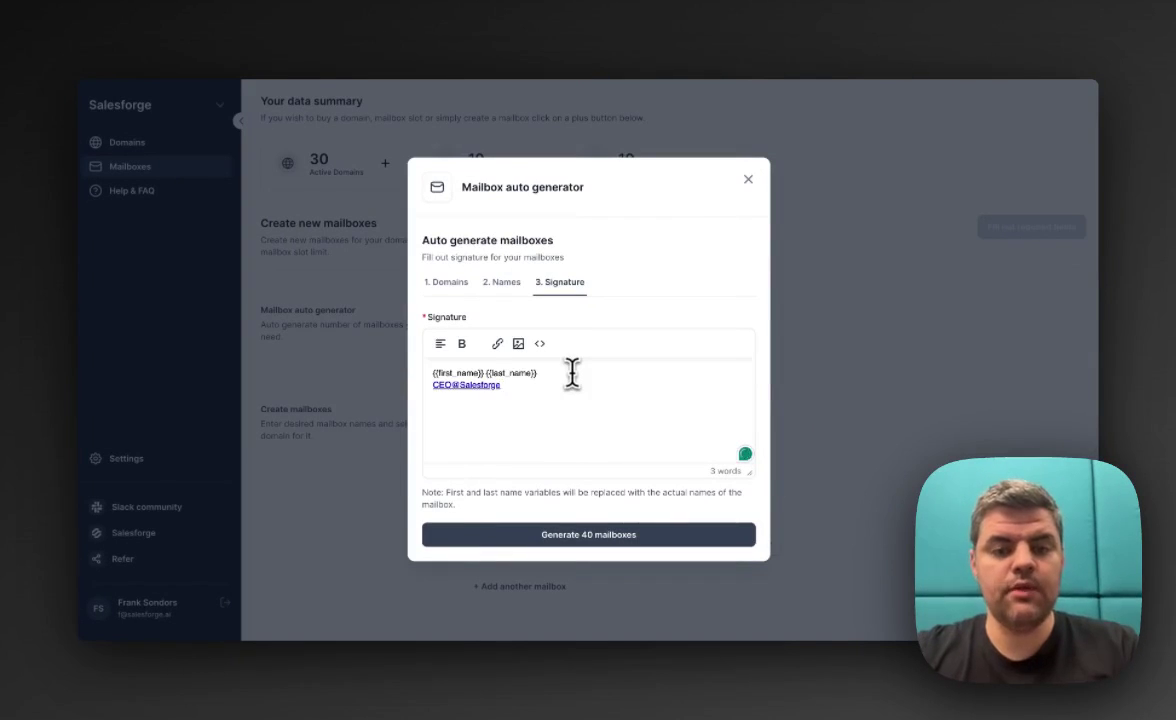
text( & Mailforge)
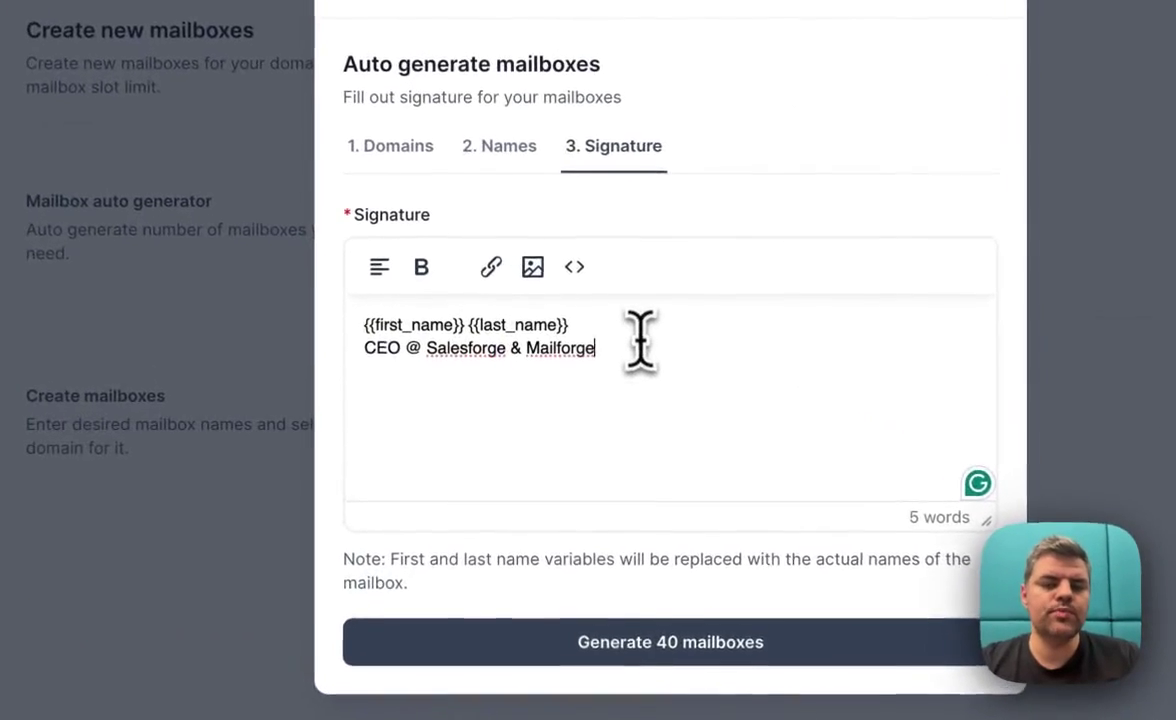
Step: Add mailforge.ai and salesforge.ai lines to the signature
key(Return)
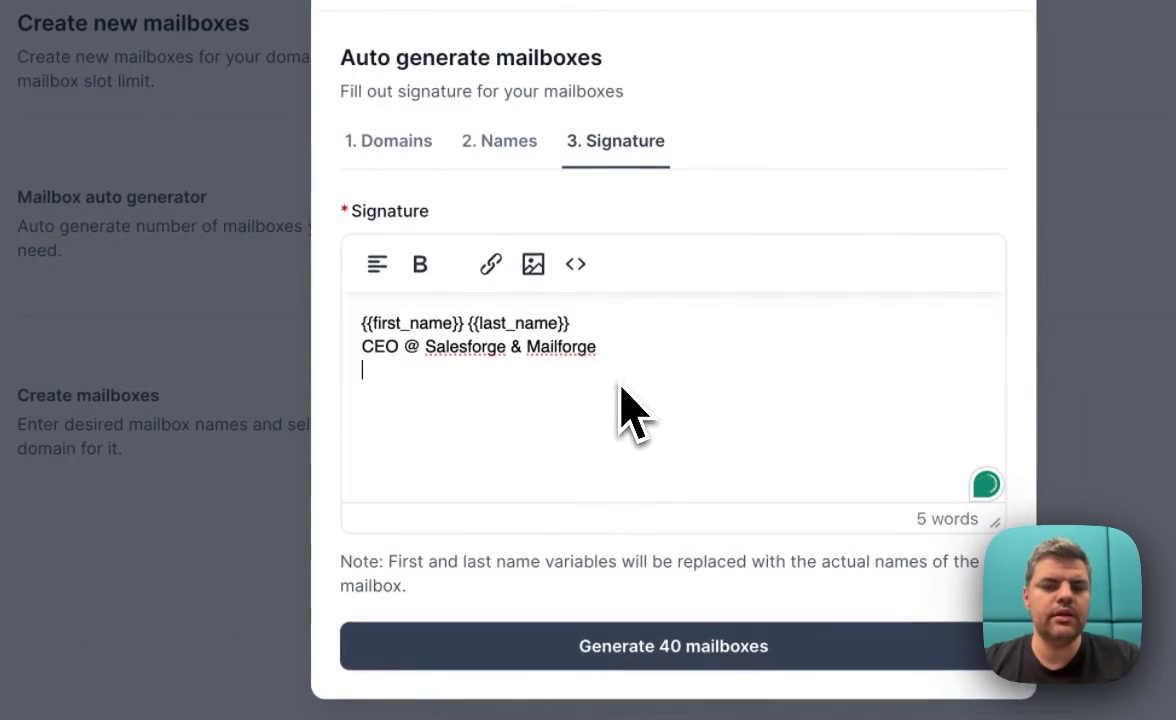
text(s)
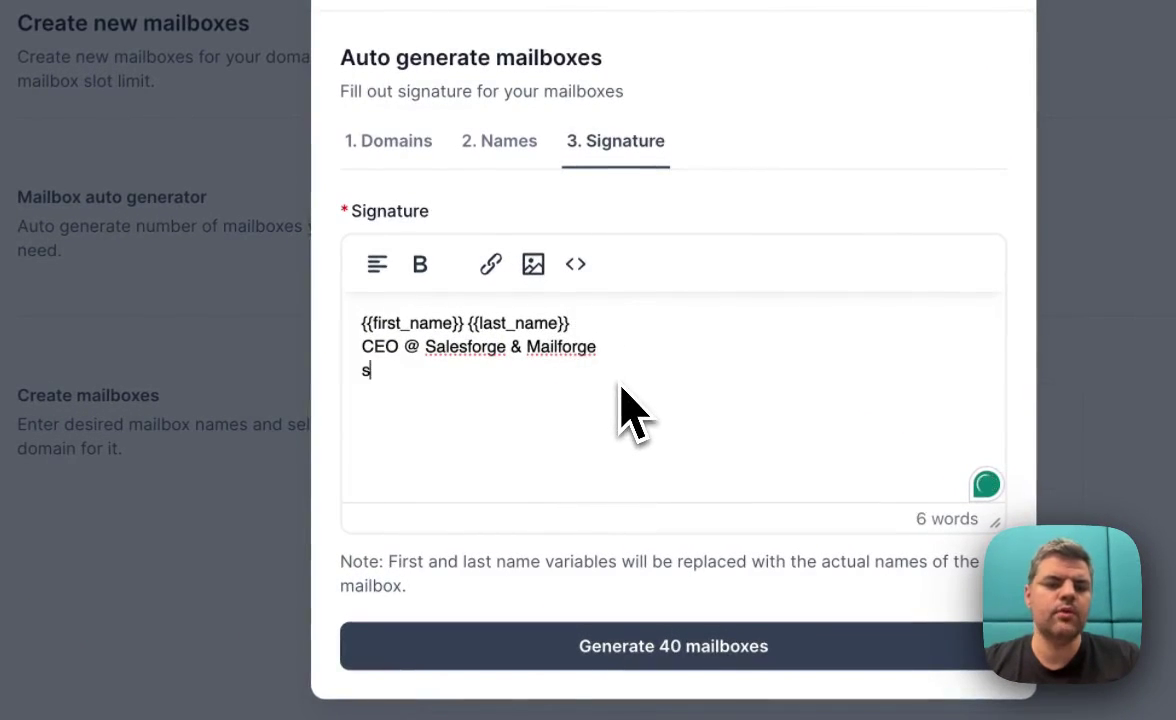
key(BackSpace)
text(mailforge.ai)
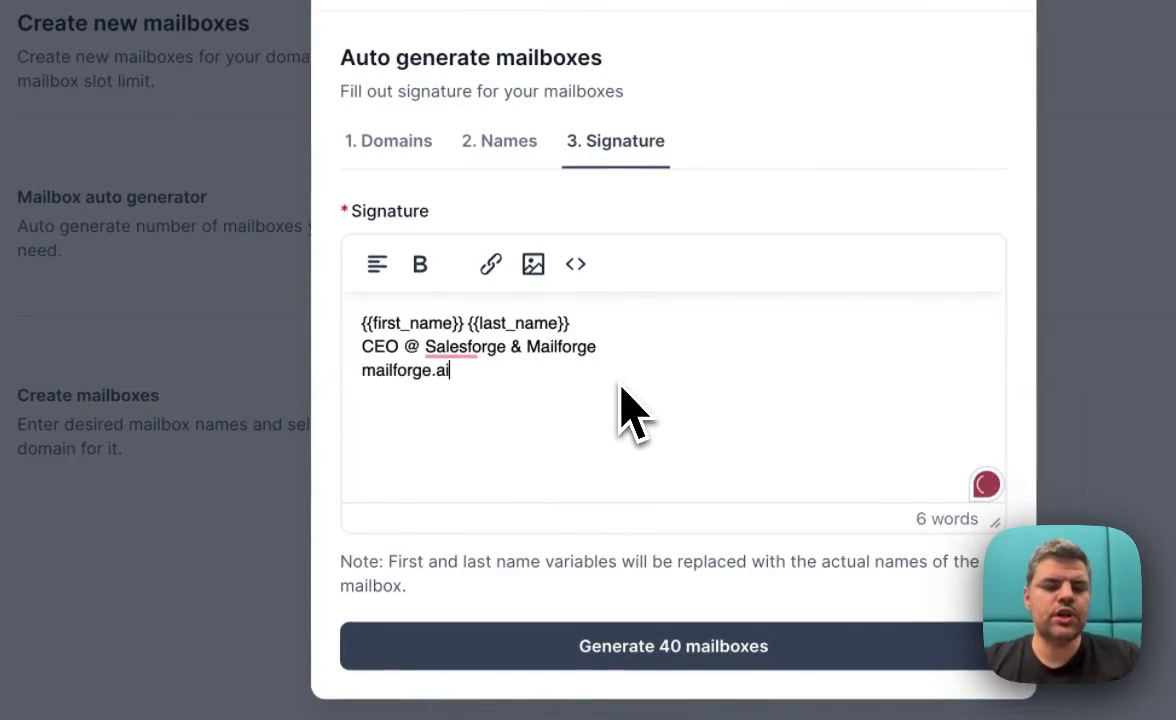
key(Return)
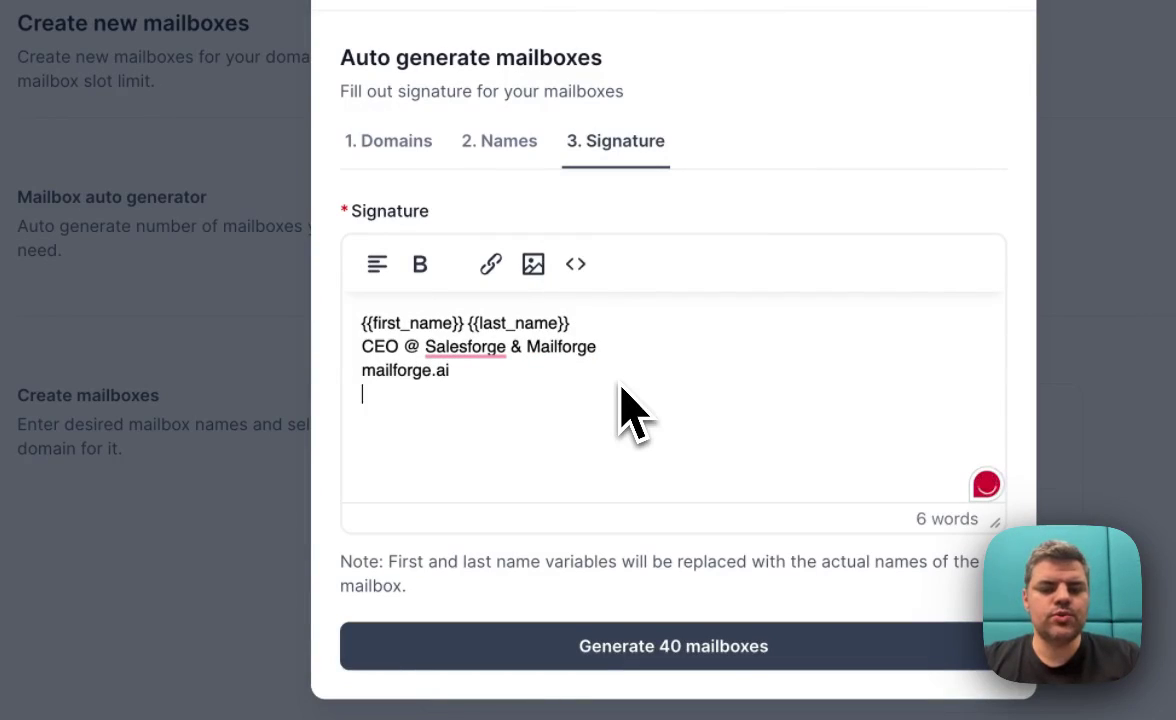
text(s)
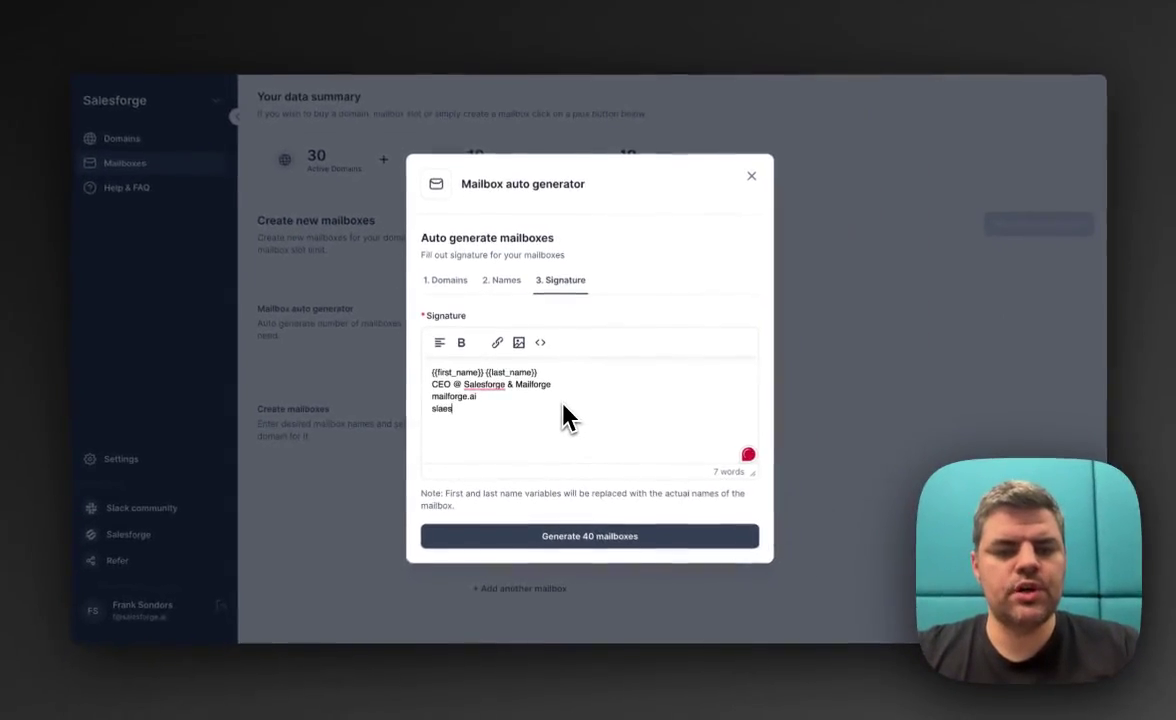
text(alesforge.aoi)
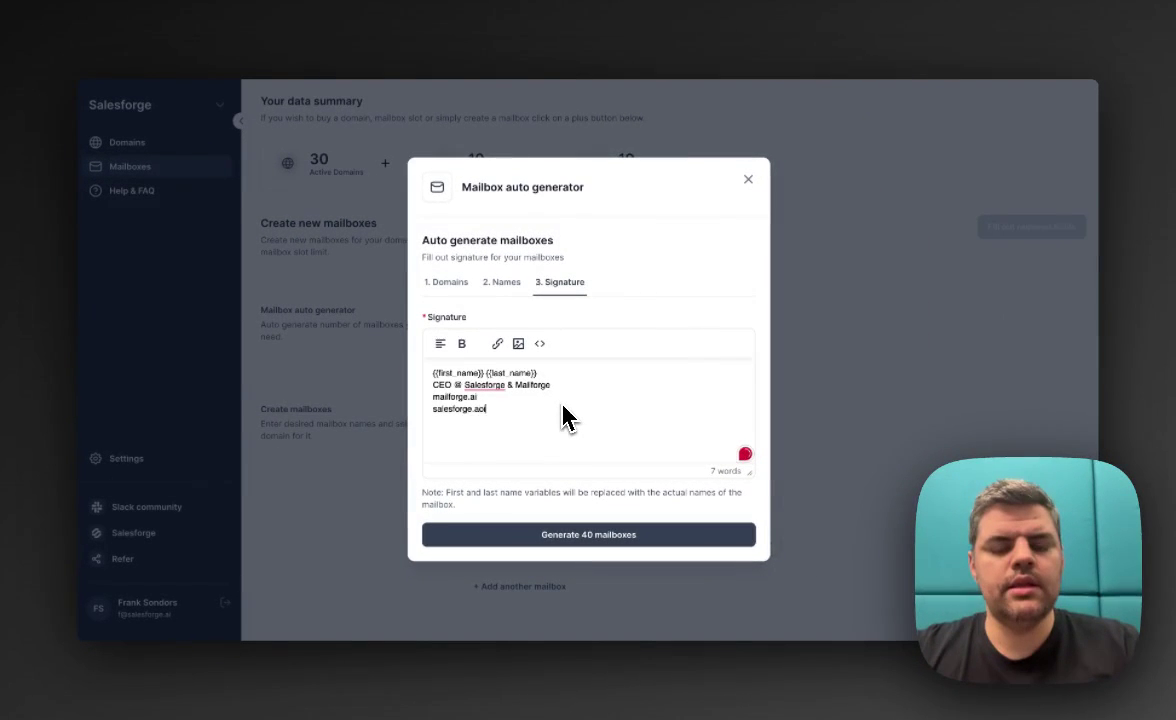
key(BackSpace)
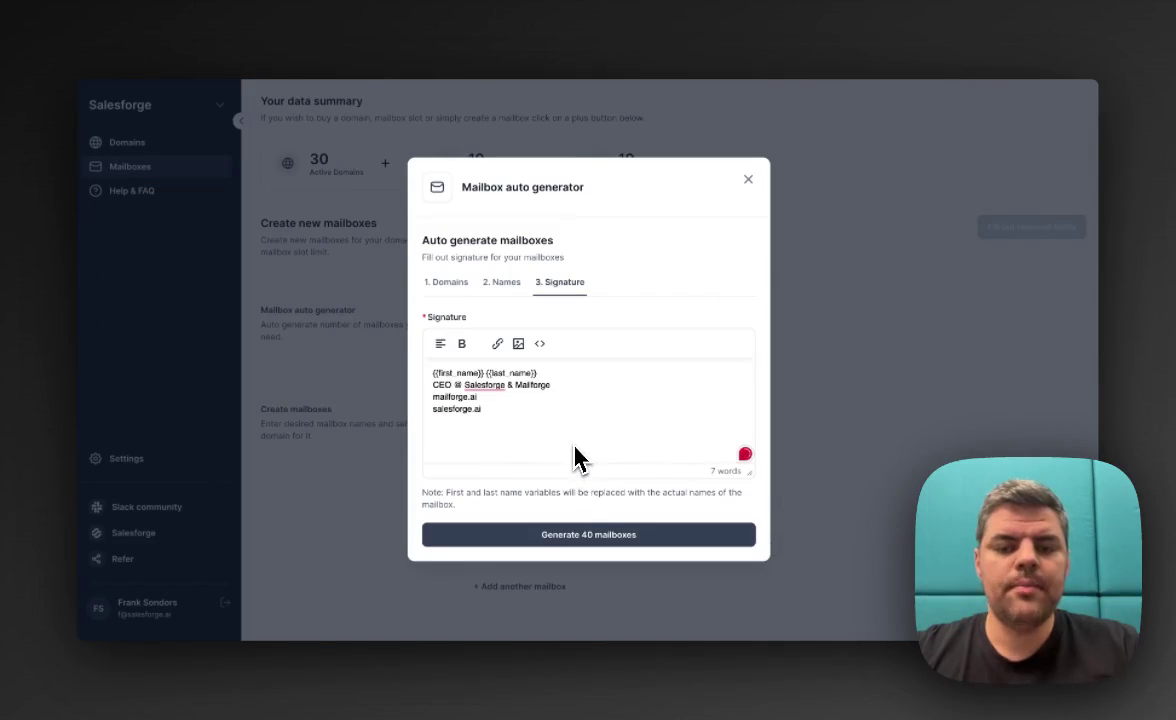
Step: Generate the 40 mailbox forms and review the filled entries
click(578, 545)
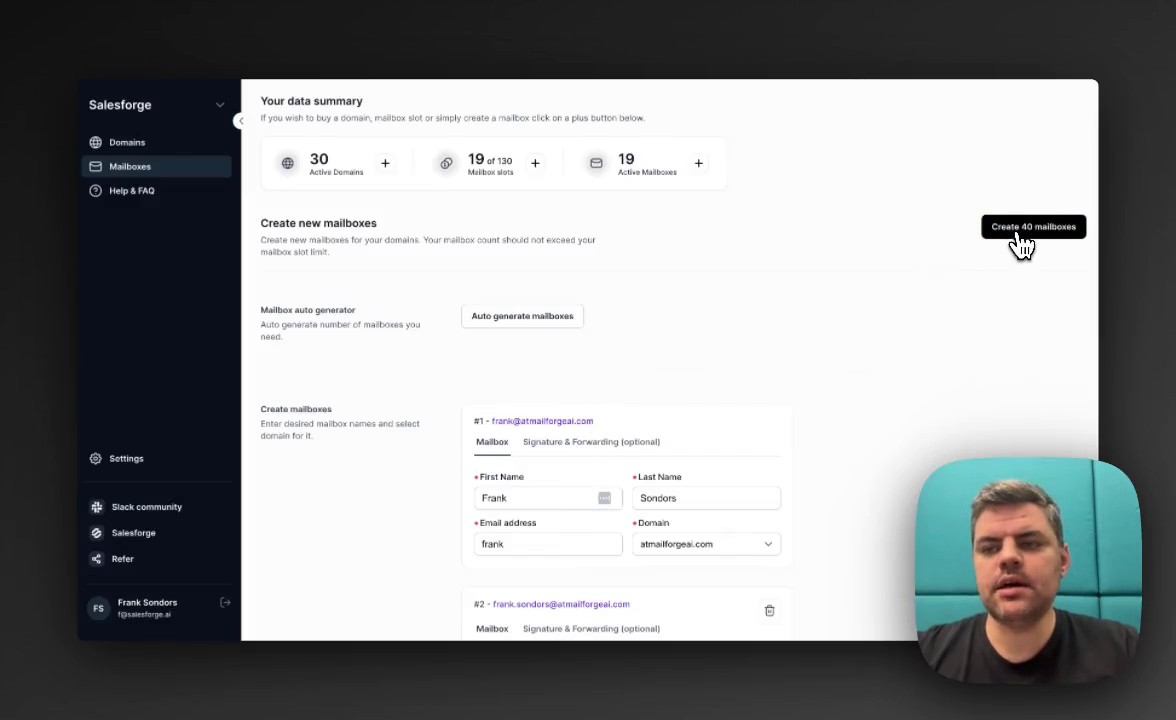
scroll(866, 354, down, 5)
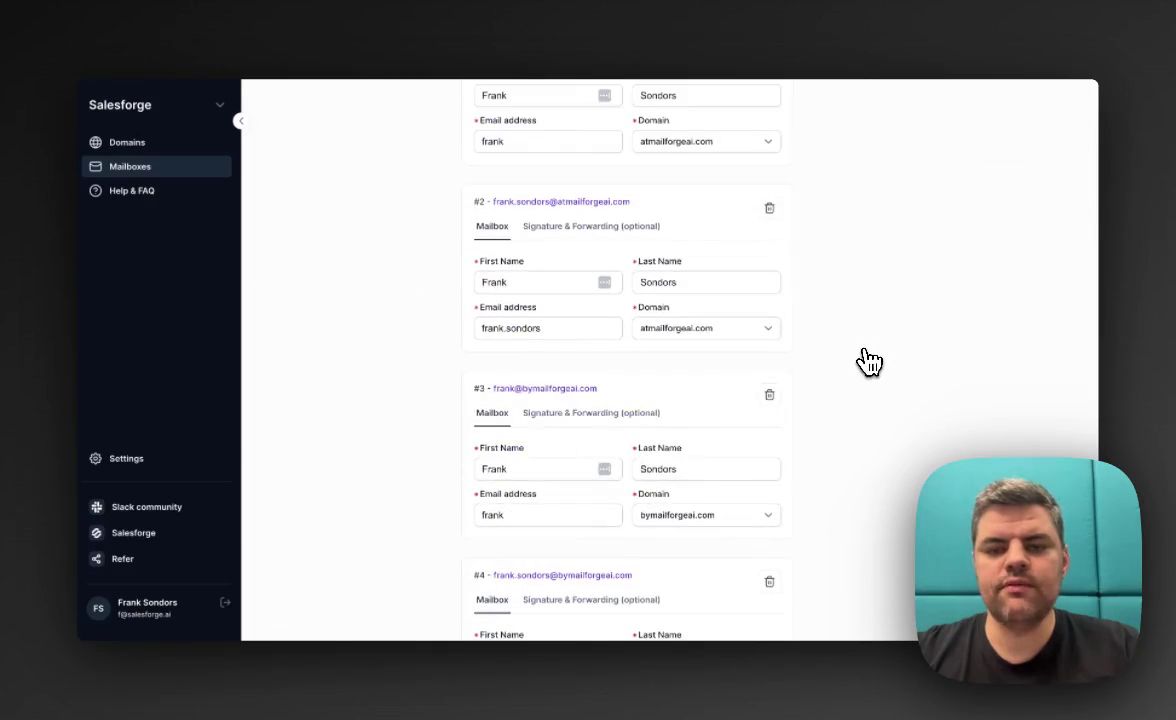
scroll(868, 362, up, 5)
scroll(866, 360, down, 3)
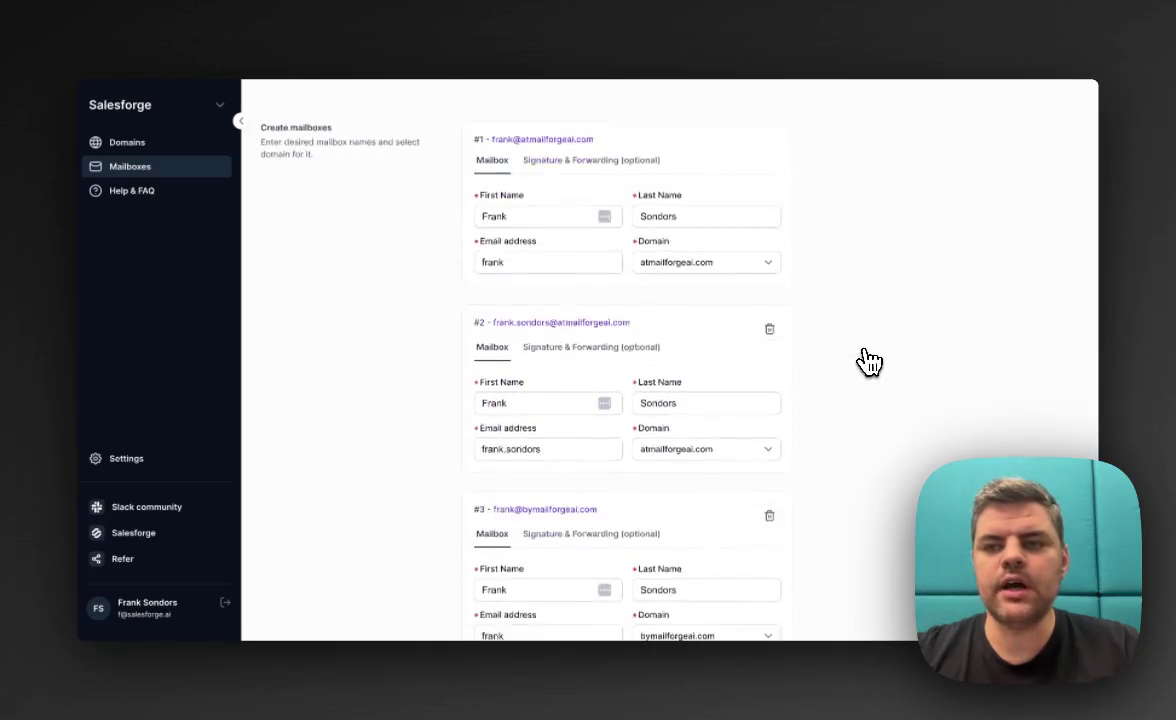
scroll(880, 350, up, 3)
Step: Create all 40 generated mailboxes on the 20 new domains
click(1052, 232)
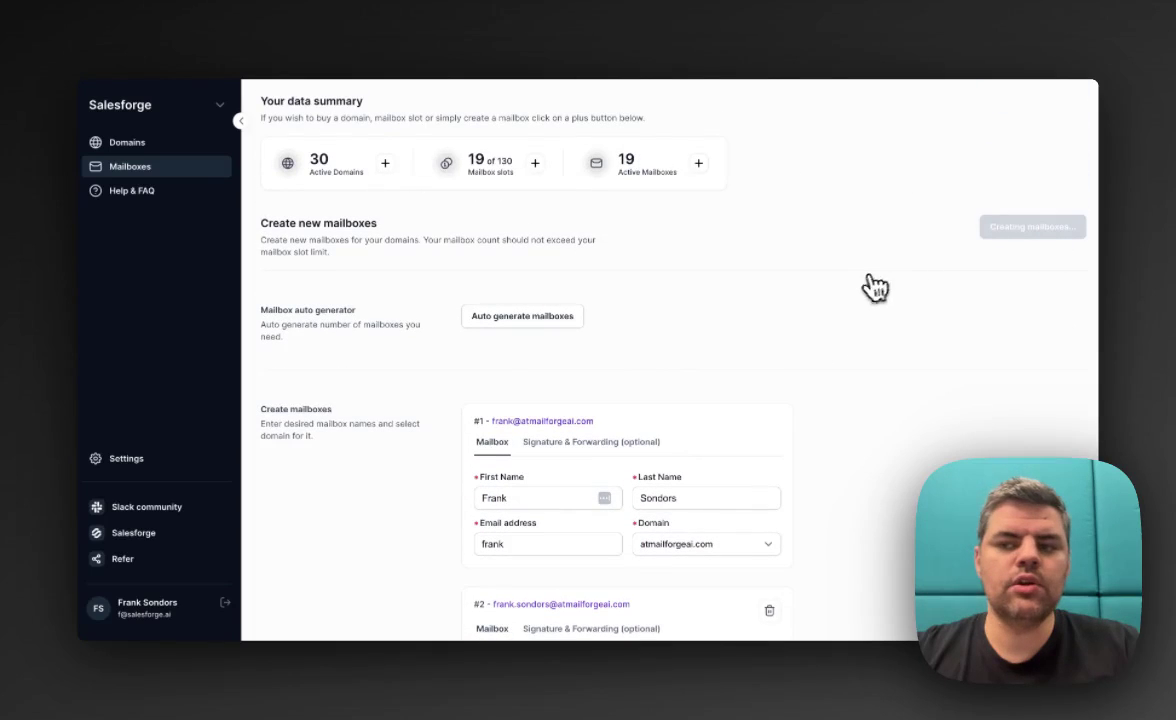